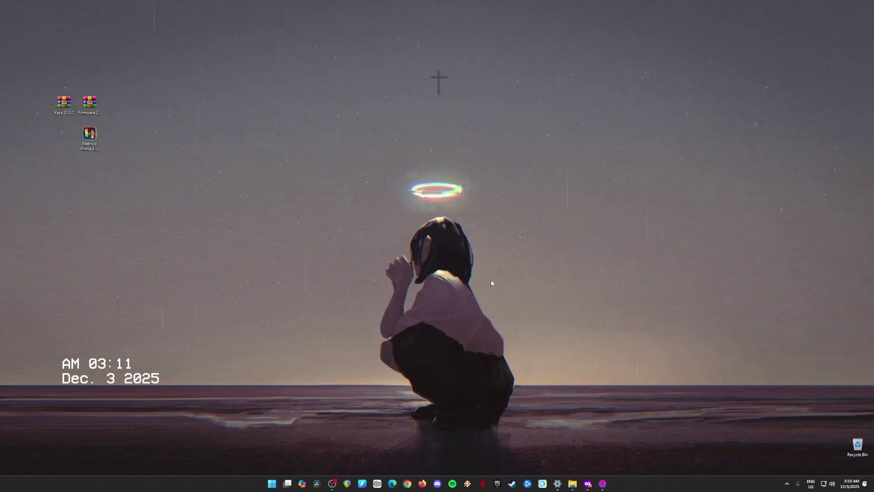
# Step: Examine the Eden emulator, firmware, keys and Metroid Prime 4 Beyond files in the Firefox Downloads folder
pyautogui.hotkey('alt', 'Tab')
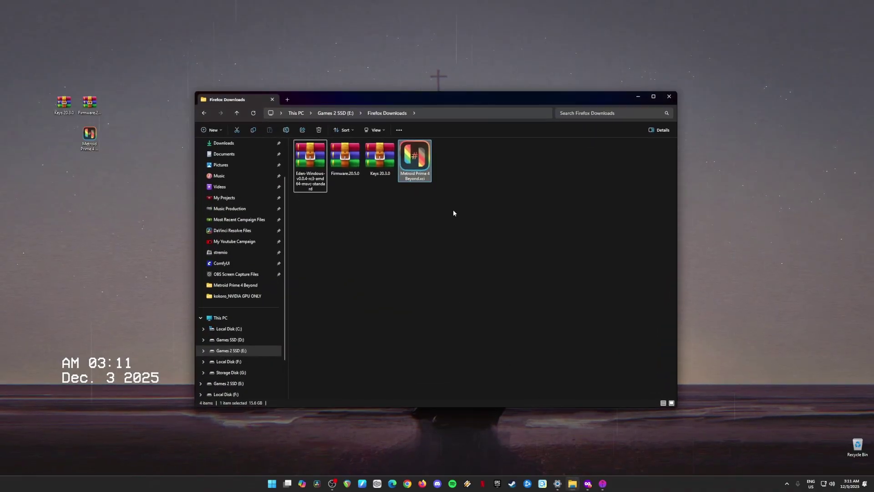
pyautogui.moveTo(454, 212); pyautogui.dragTo(296, 142)
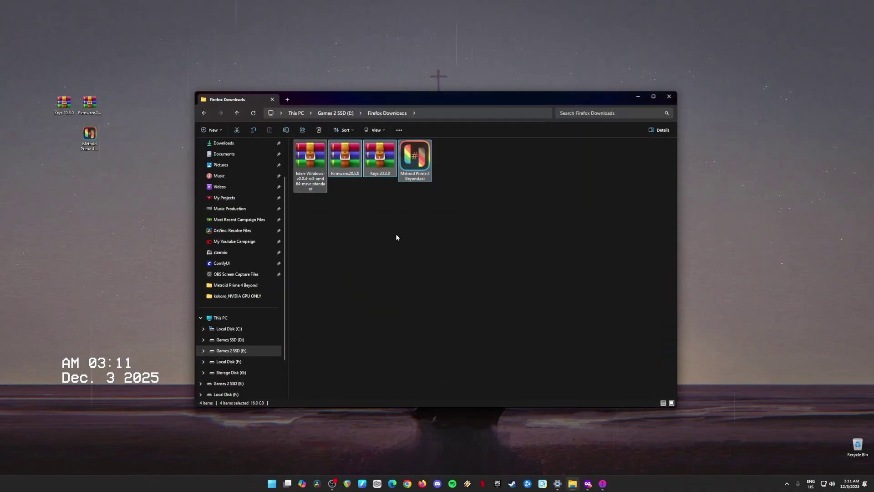
pyautogui.click(428, 260)
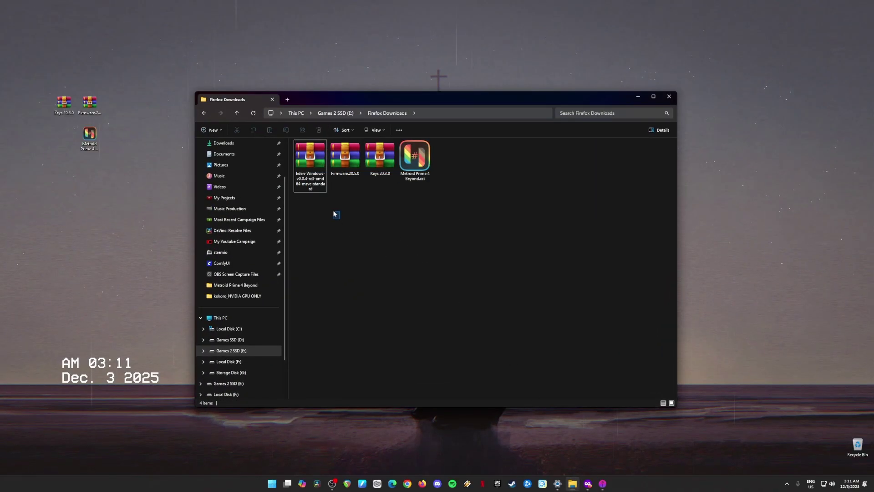
pyautogui.moveTo(334, 214); pyautogui.dragTo(315, 178)
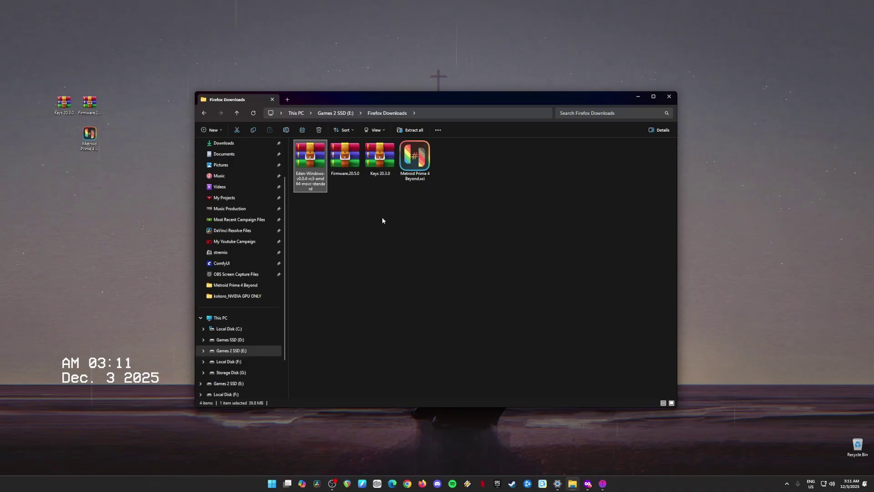
pyautogui.moveTo(384, 209); pyautogui.dragTo(340, 159)
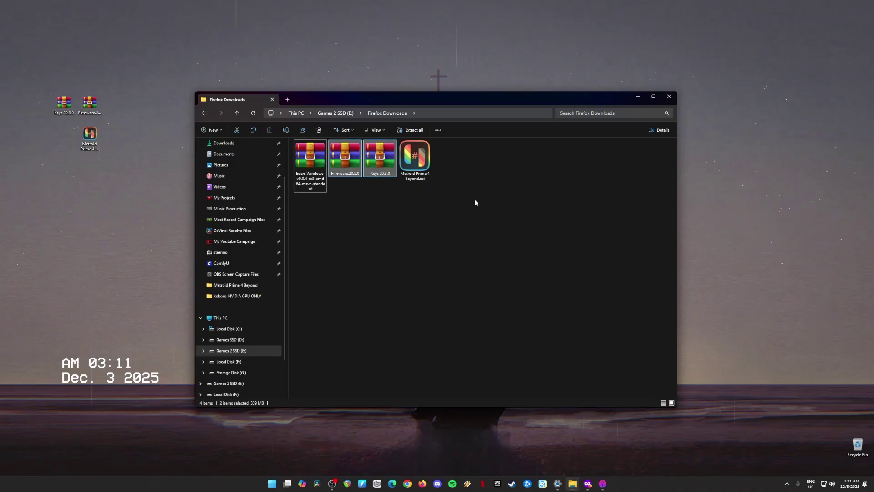
pyautogui.click(415, 157)
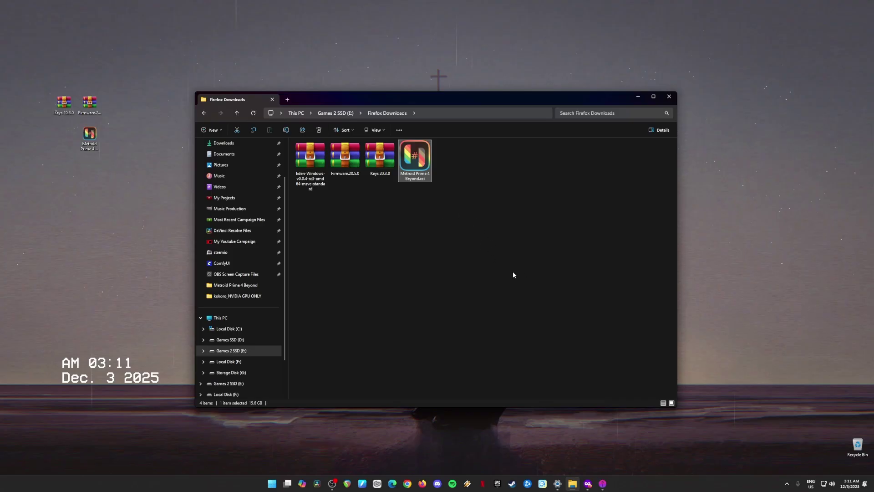
pyautogui.moveTo(457, 232); pyautogui.dragTo(295, 140)
pyautogui.click(638, 96)
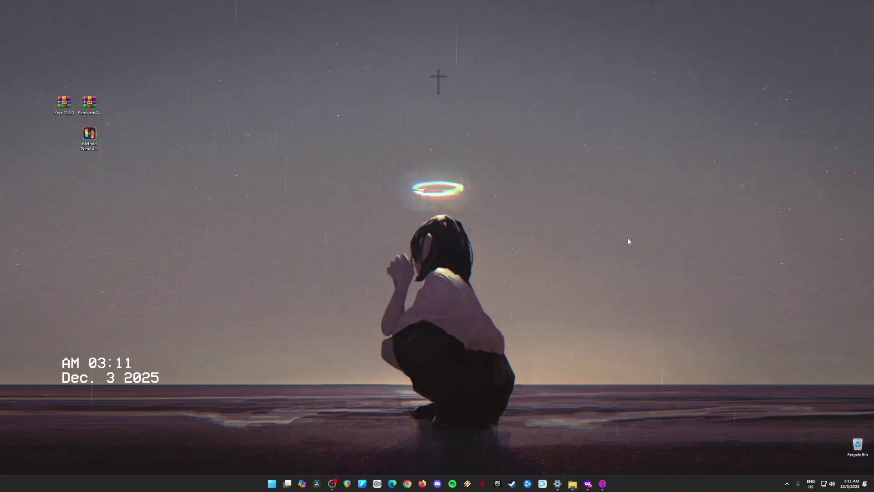
# Step: Switch to the browser, search Google for "eden emulator" and open the eden-emu.dev site
pyautogui.click(588, 484)
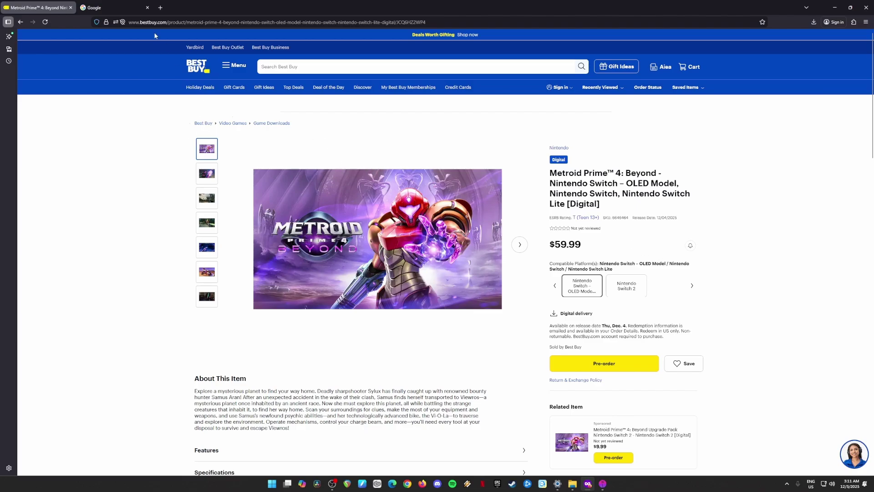
pyautogui.click(111, 8)
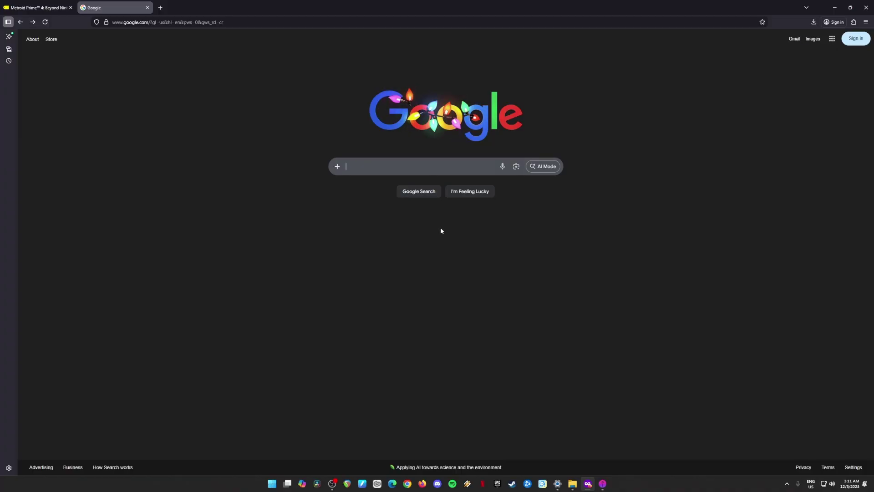
pyautogui.write('eden emul')
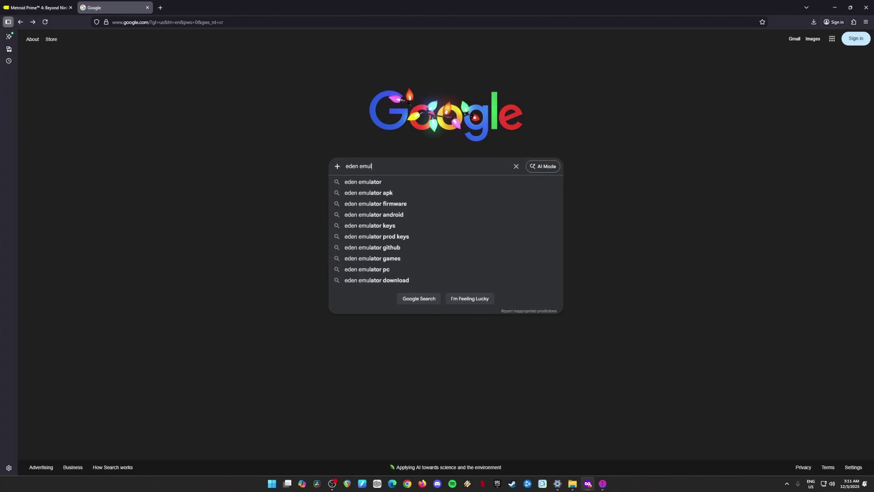
pyautogui.write('ator')
pyautogui.press('Return')
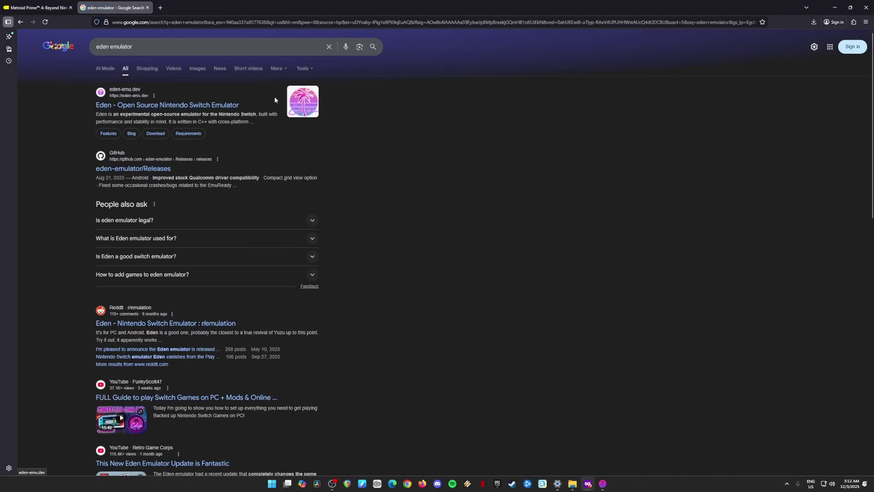
pyautogui.click(214, 106)
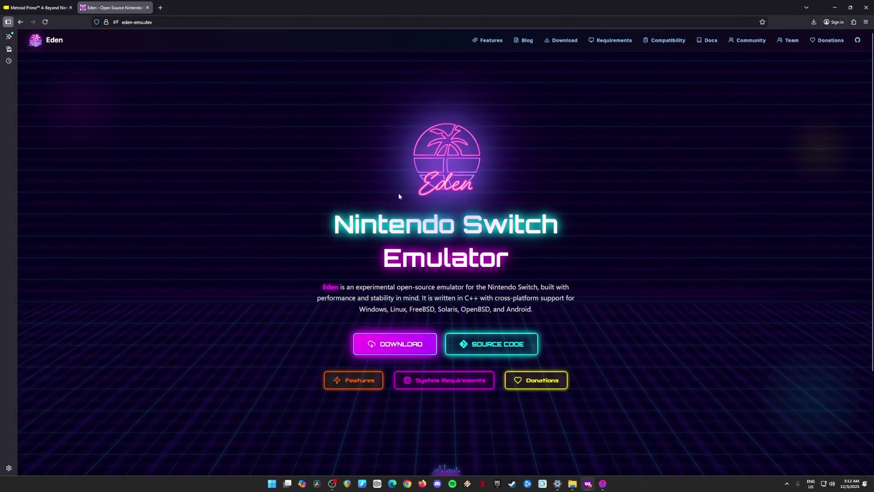
# Step: Go to Eden's download page and open the Windows v0.0.4-rc3 release
pyautogui.scroll(-3, 400, 197)
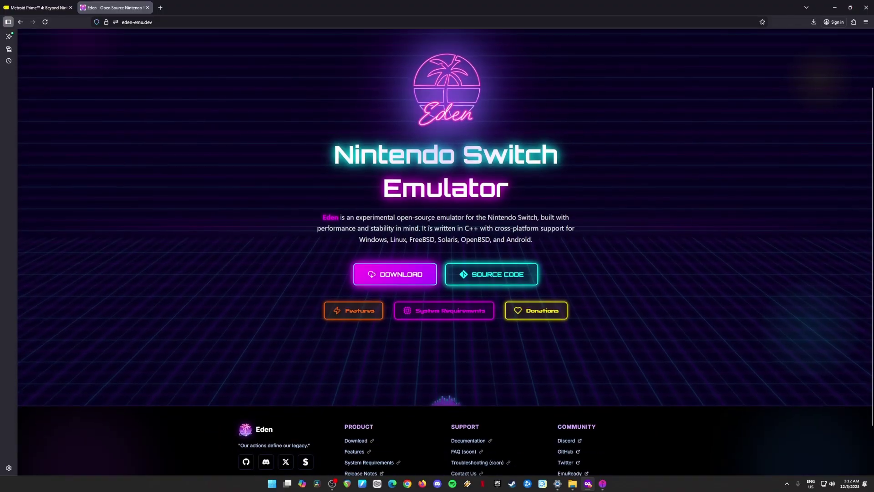
pyautogui.click(398, 275)
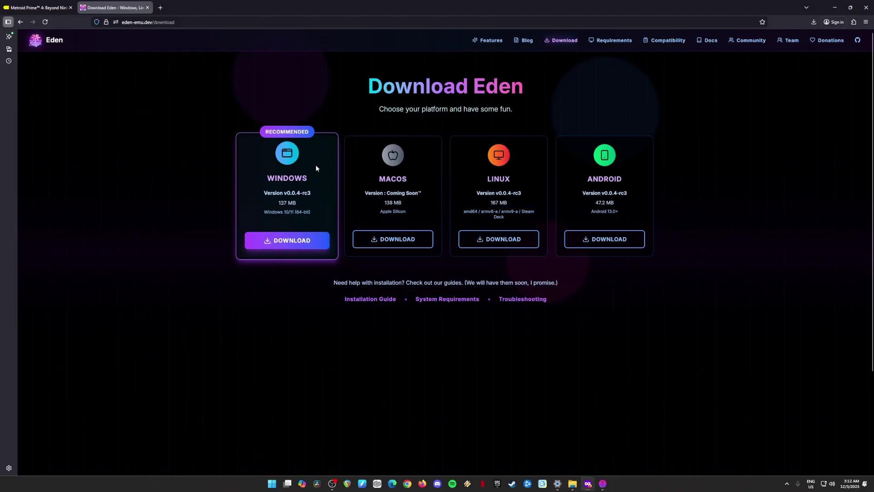
pyautogui.click(292, 240)
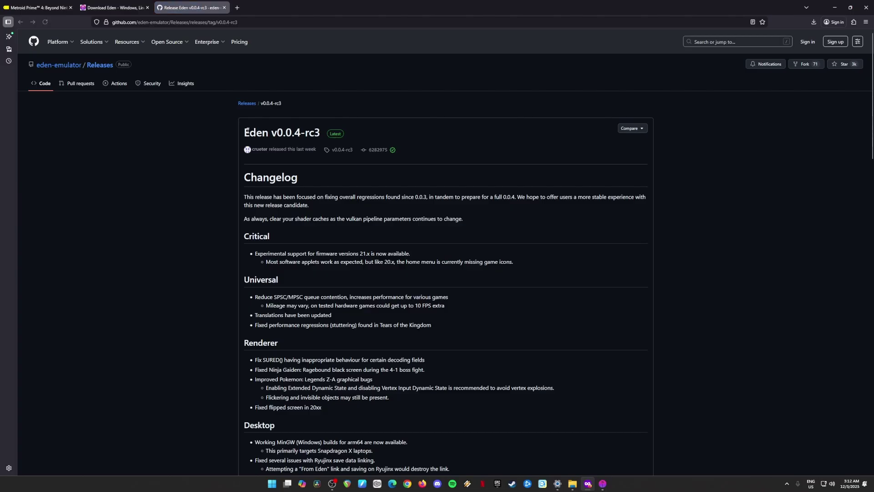
# Step: Locate Eden-Windows-v0.0.4-rc3-amd64-msvc-standard.zip among the release's downloadable files
pyautogui.moveTo(244, 131); pyautogui.dragTo(321, 140)
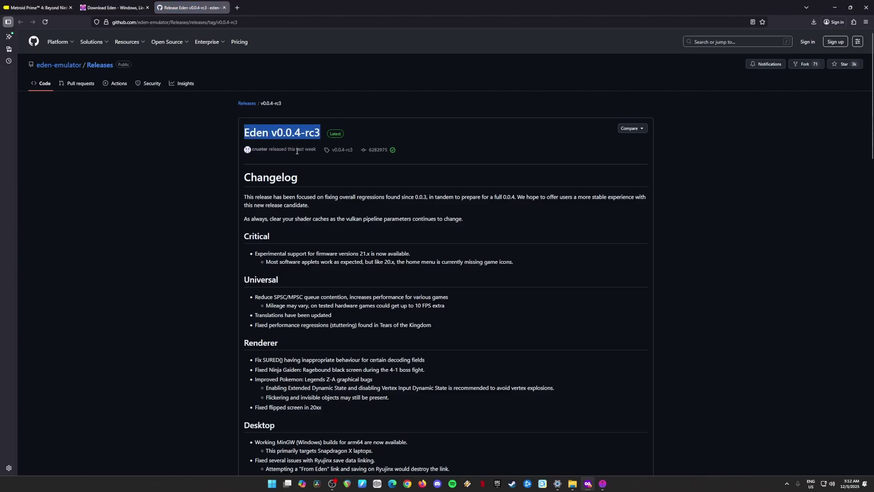
pyautogui.scroll(-20, 362, 219)
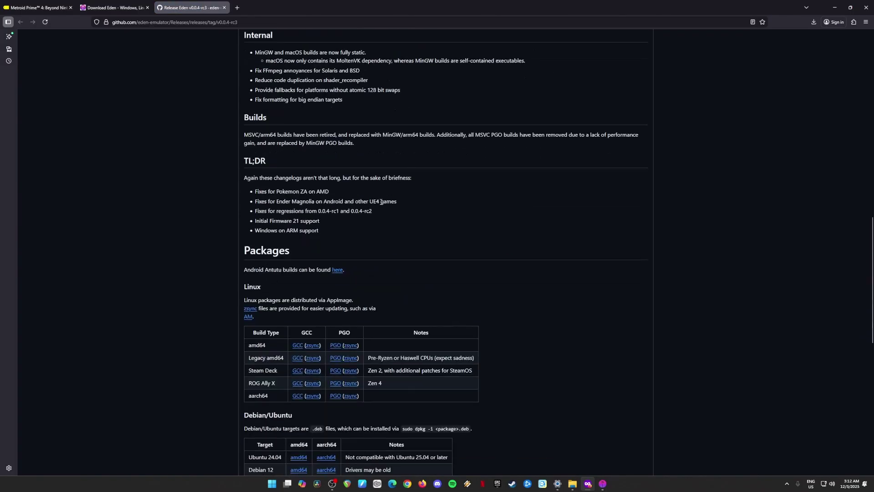
pyautogui.scroll(-20, 383, 209)
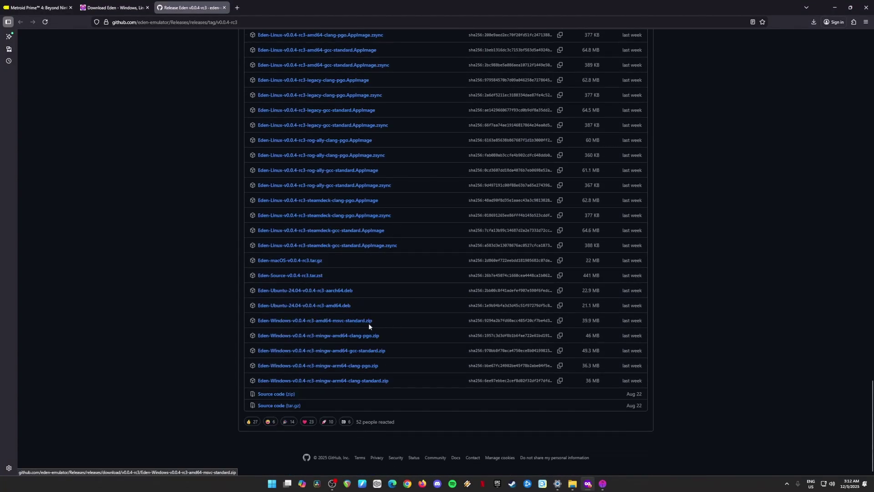
pyautogui.tripleClick(384, 322)
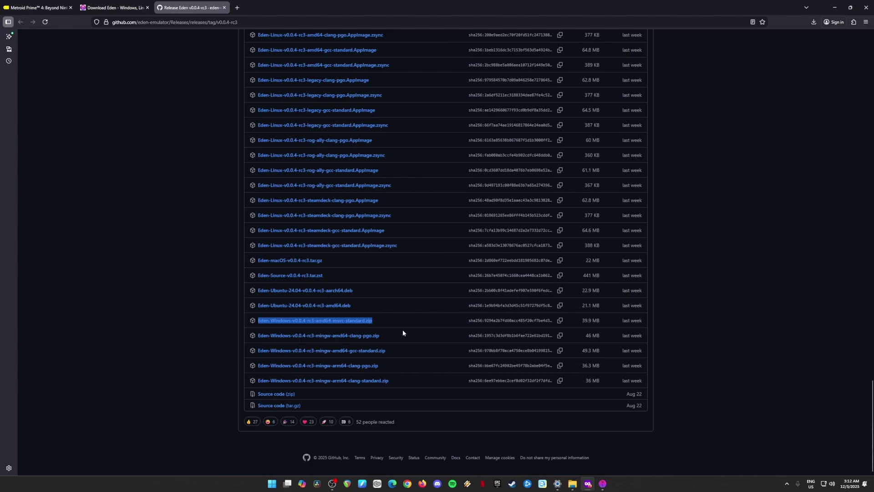
pyautogui.click(387, 321)
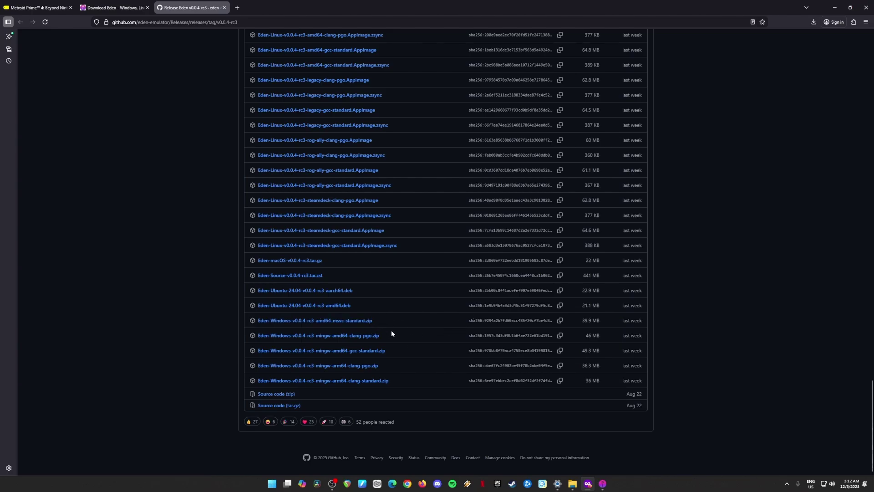
# Step: Show the downloaded Eden Windows zip in its folder and minimize the browser
pyautogui.click(813, 25)
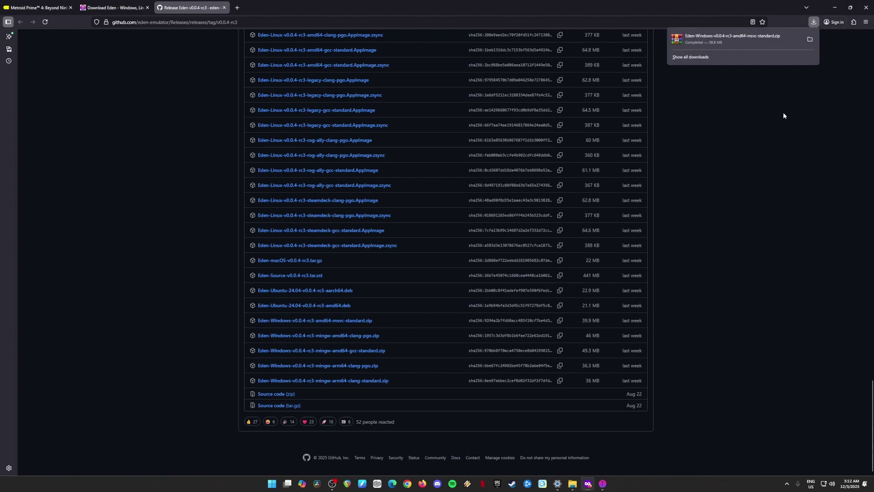
pyautogui.click(811, 40)
pyautogui.click(834, 8)
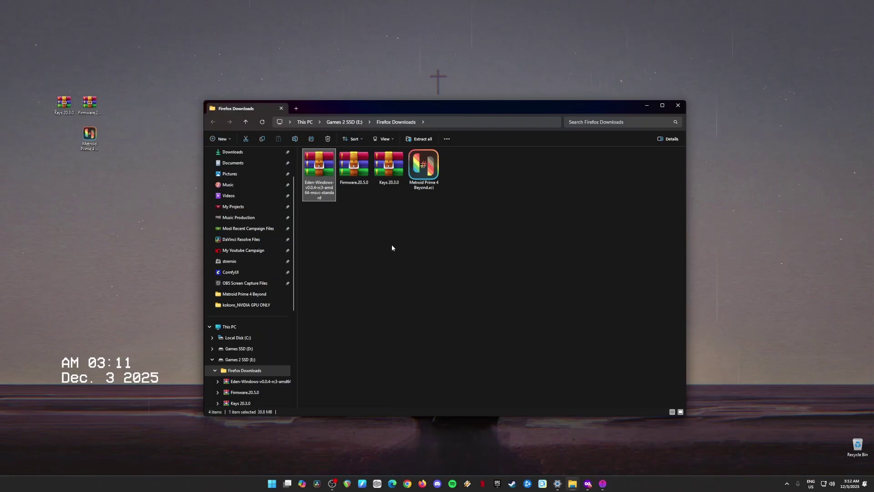
# Step: Create a new folder named "Eden Emulator" in Firefox Downloads
pyautogui.click(223, 139)
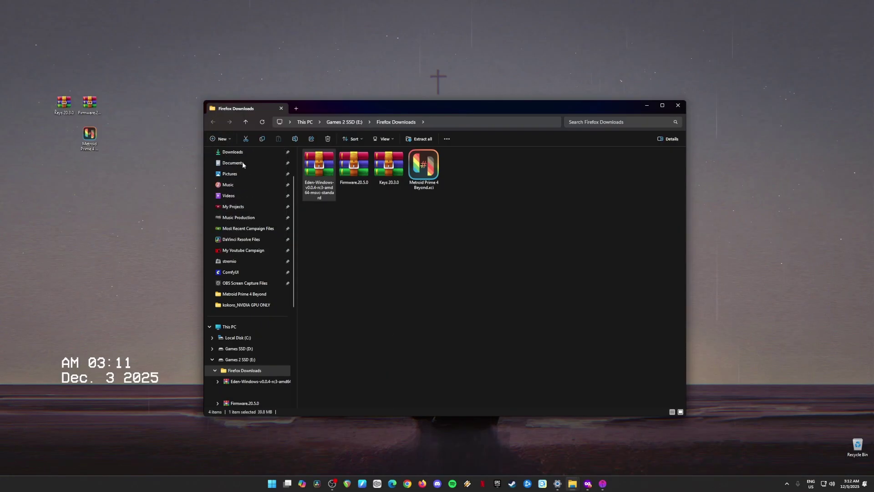
pyautogui.click(227, 154)
pyautogui.write('Eden Emulator')
pyautogui.press('Return')
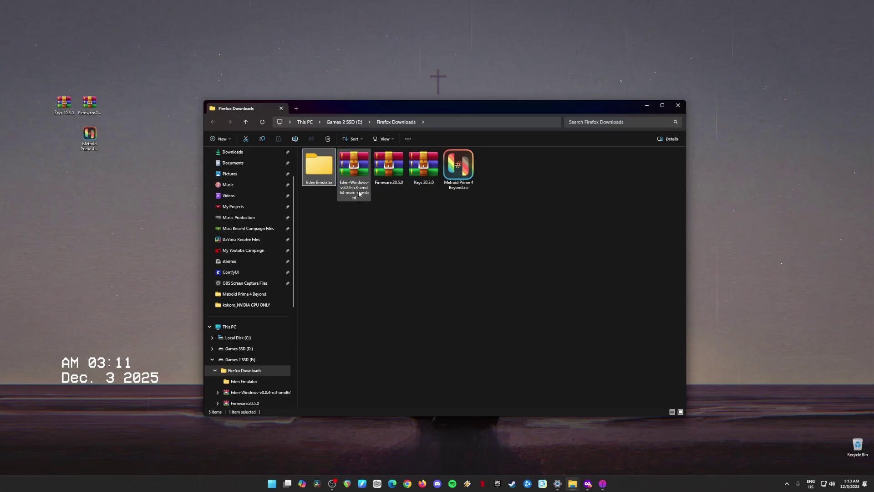
# Step: Extract all files from the Eden Windows zip into the Eden Emulator folder and select the eden application there
pyautogui.click(366, 190)
pyautogui.doubleClick(367, 190)
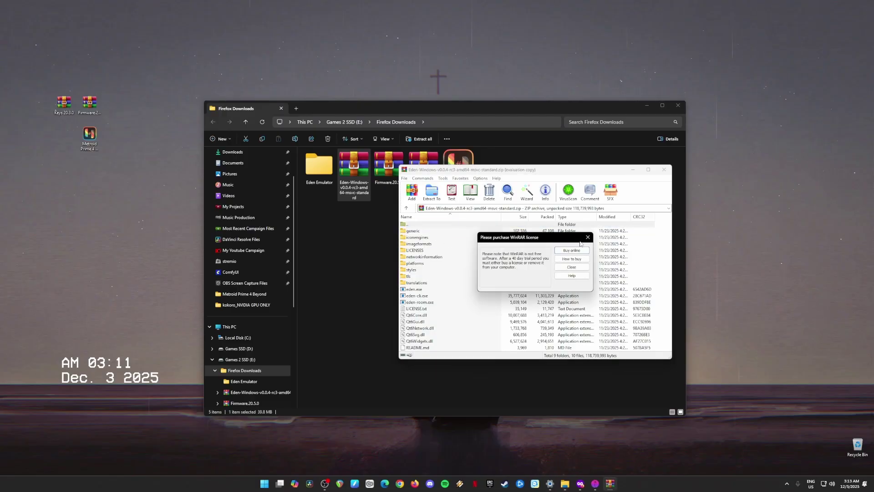
pyautogui.press('Escape')
pyautogui.hotkey('ctrl', 'a')
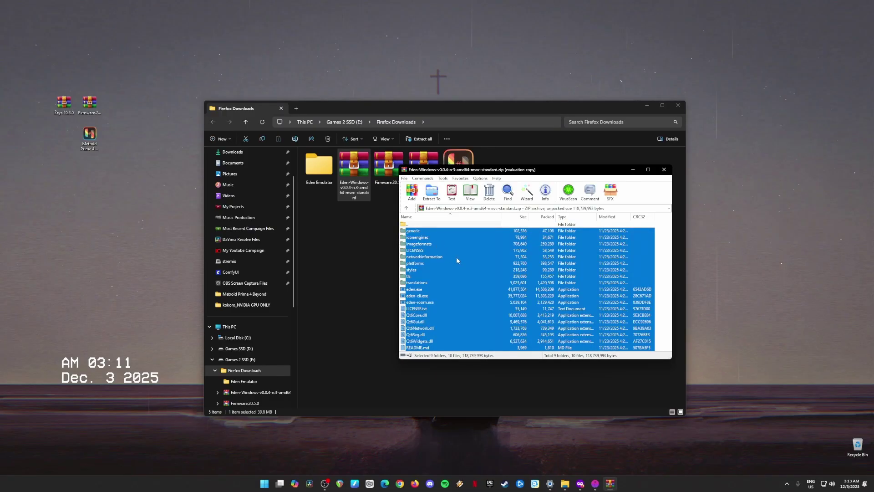
pyautogui.moveTo(465, 260); pyautogui.dragTo(318, 169)
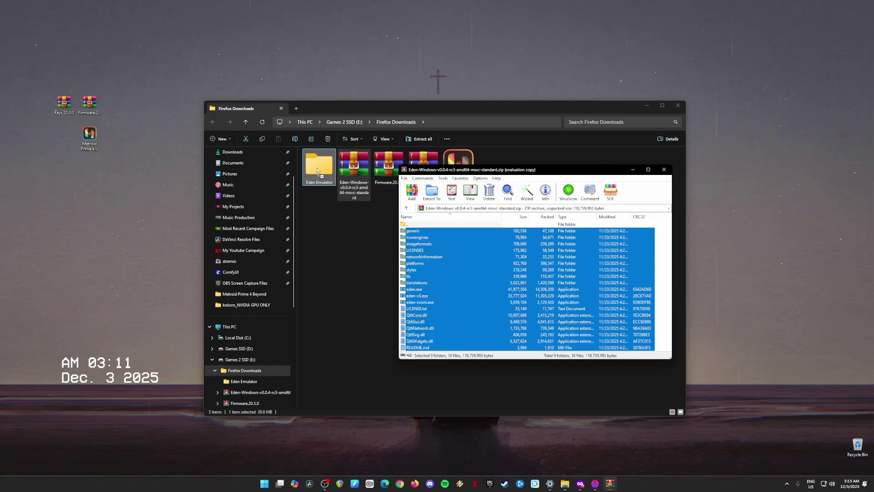
pyautogui.moveTo(317, 170); pyautogui.dragTo(318, 169)
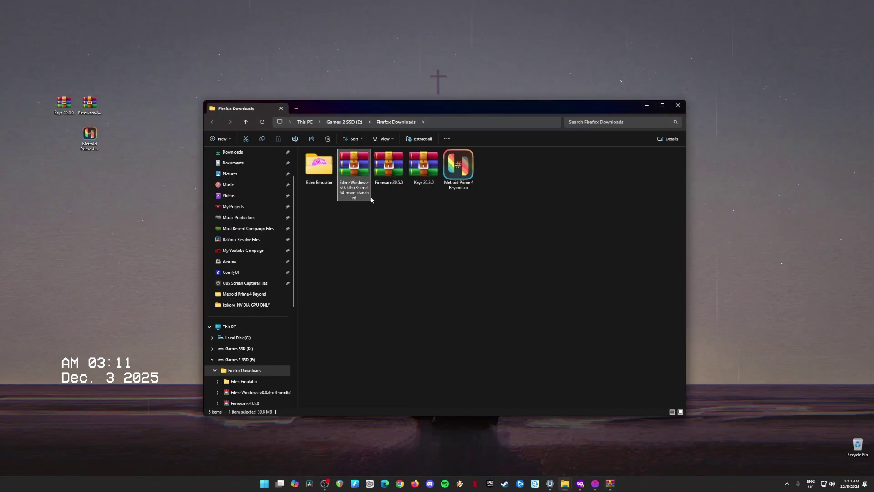
pyautogui.doubleClick(321, 168)
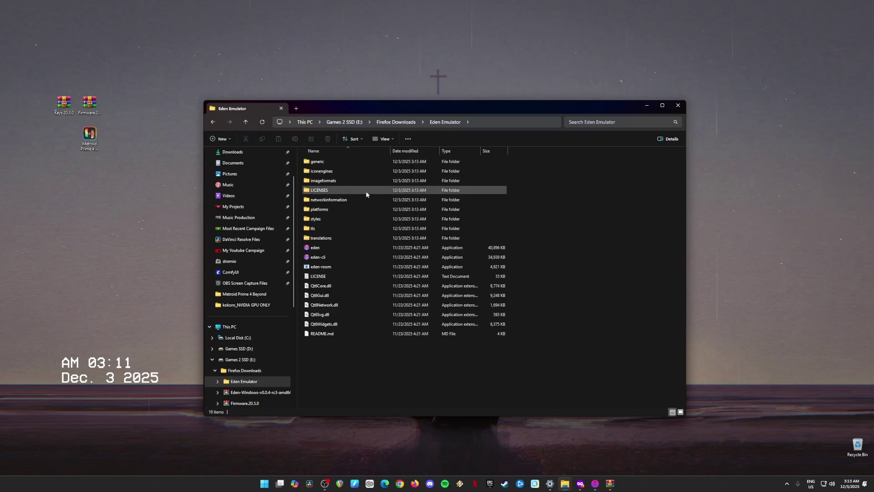
pyautogui.click(334, 249)
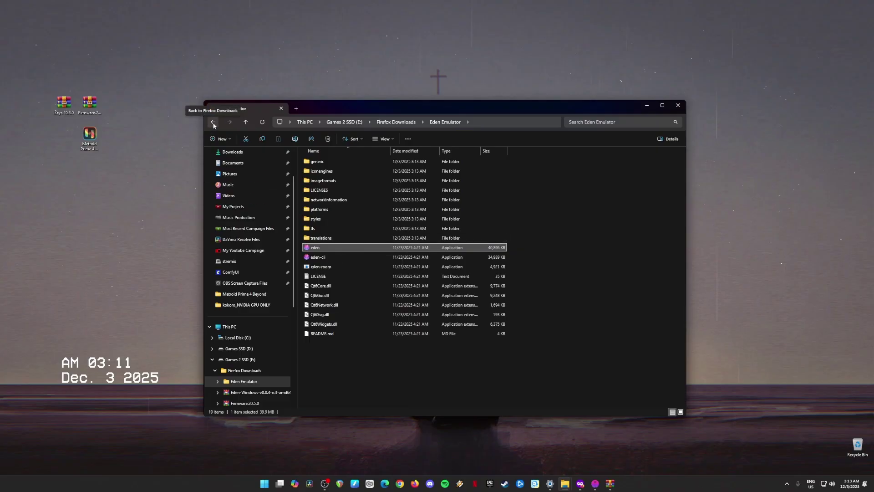
# Step: Return to Firefox Downloads and delete the Eden Emulator folder
pyautogui.click(213, 122)
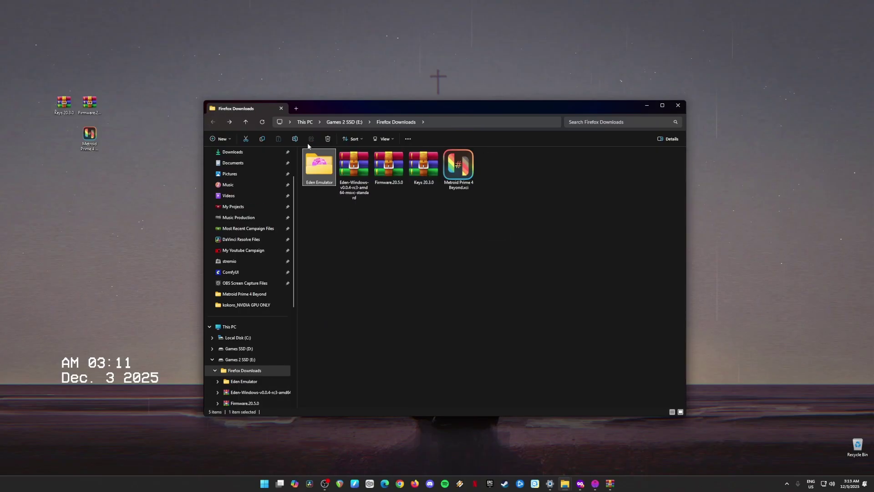
pyautogui.click(327, 139)
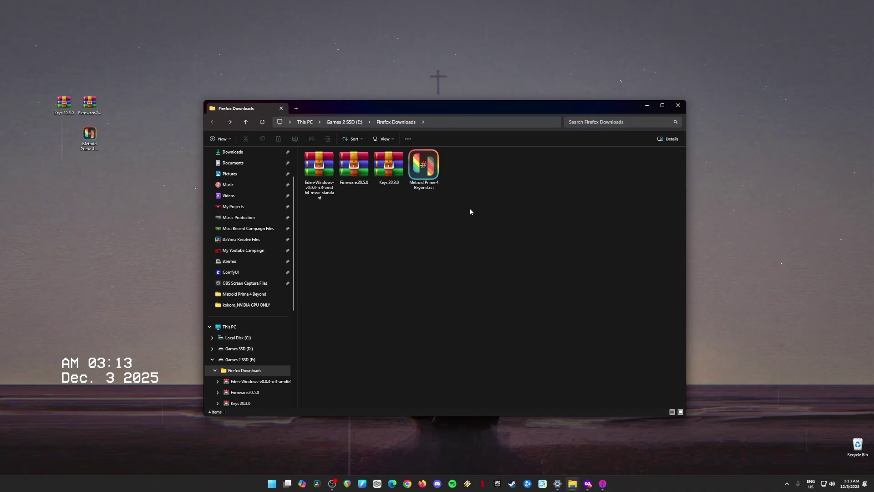
# Step: Switch to the Eden emulator window and highlight the keys, firmware and Metroid Prime 4 files on the desktop
pyautogui.click(646, 108)
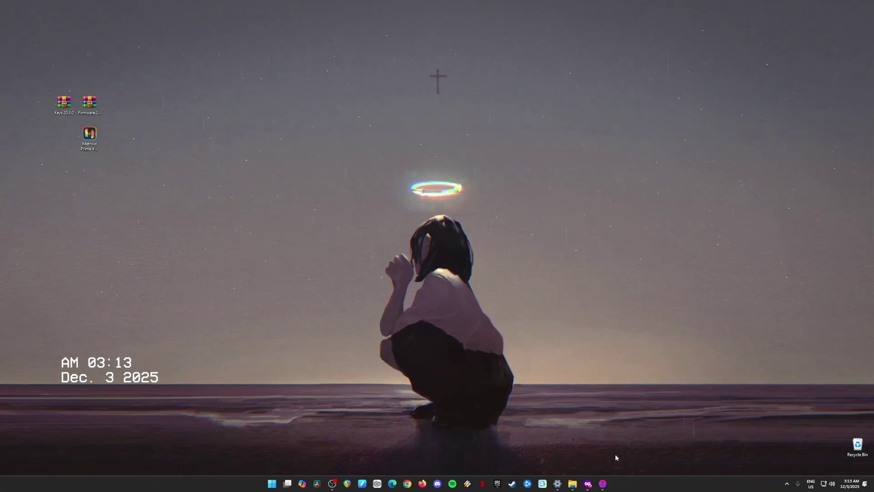
pyautogui.click(603, 484)
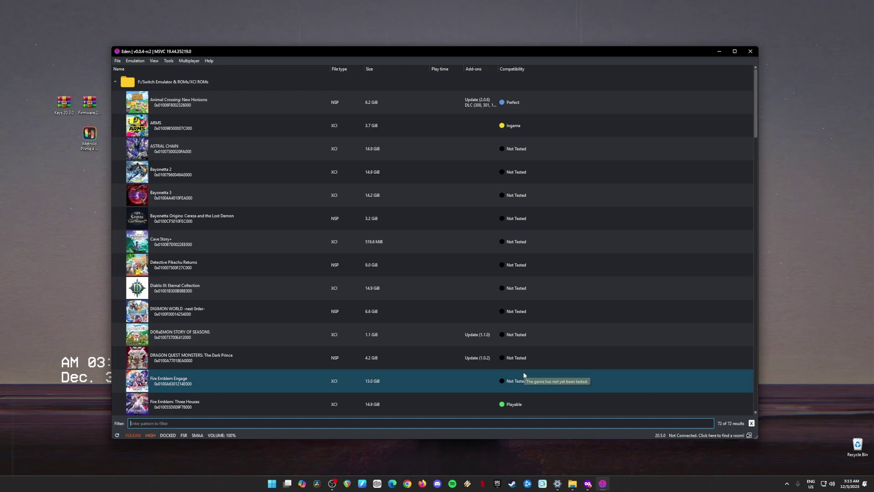
pyautogui.moveTo(37, 82); pyautogui.dragTo(105, 184)
pyautogui.click(43, 86)
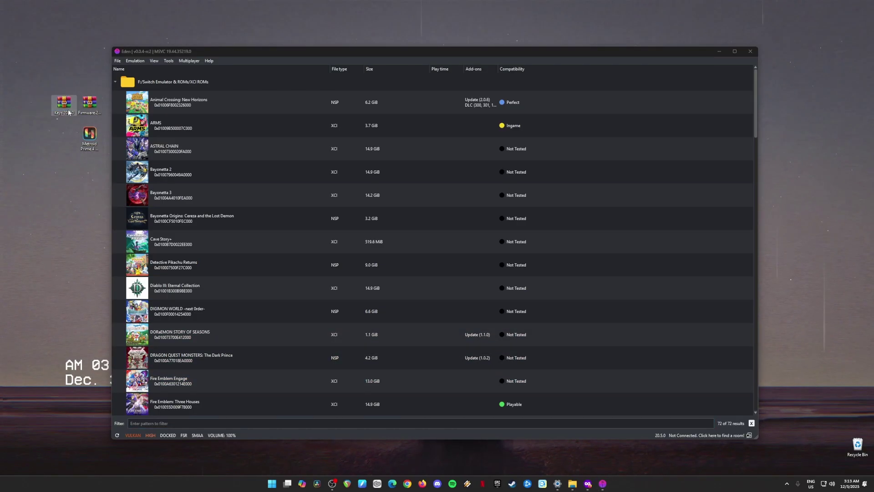
pyautogui.click(92, 104)
pyautogui.moveTo(51, 90); pyautogui.dragTo(103, 104)
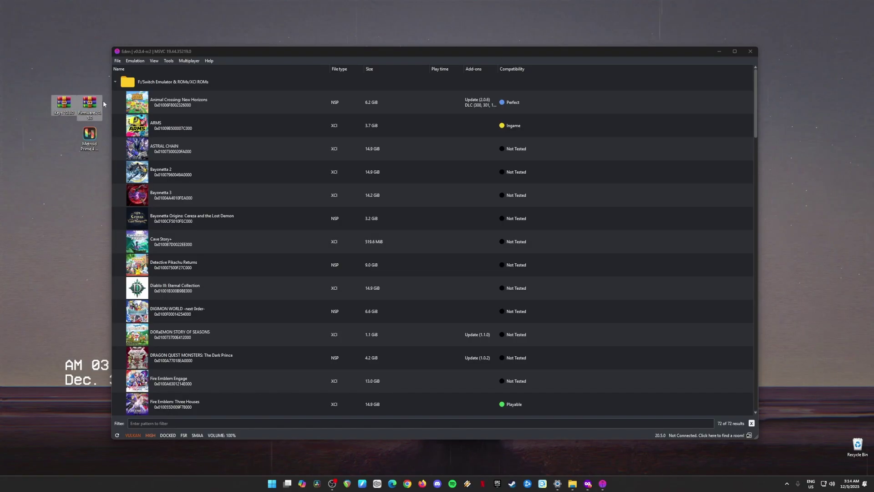
pyautogui.click(96, 135)
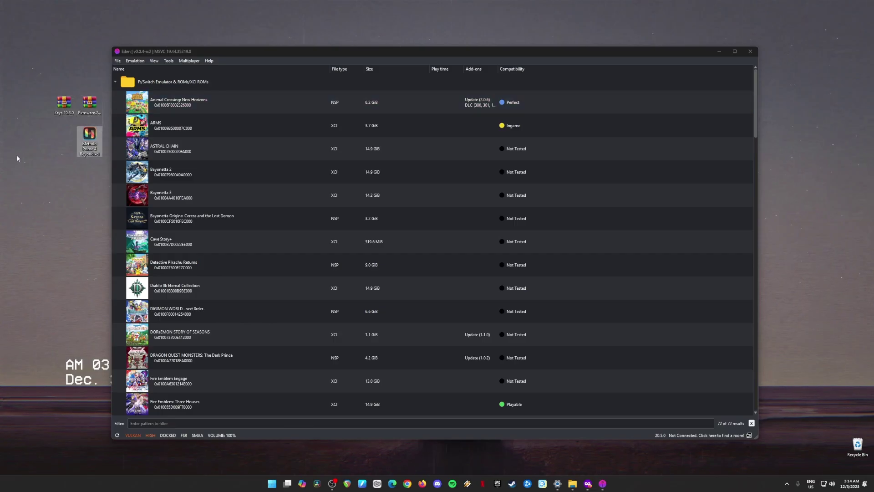
pyautogui.click(26, 168)
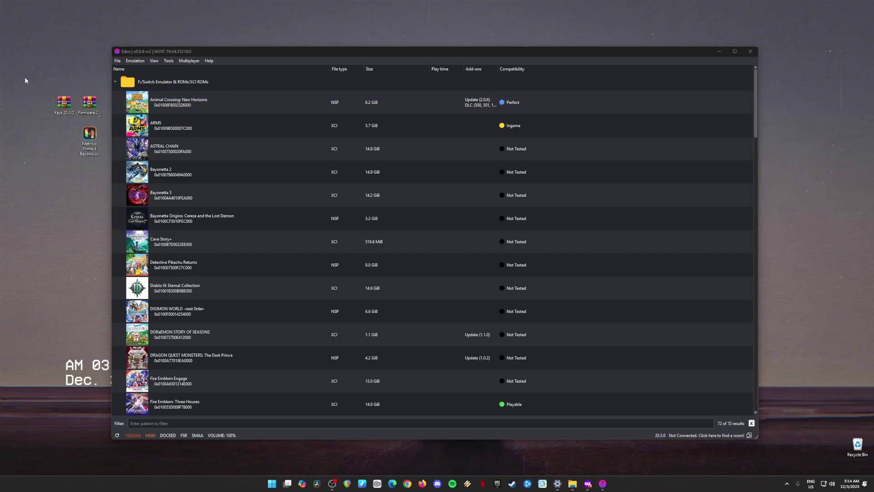
pyautogui.moveTo(25, 78); pyautogui.dragTo(108, 196)
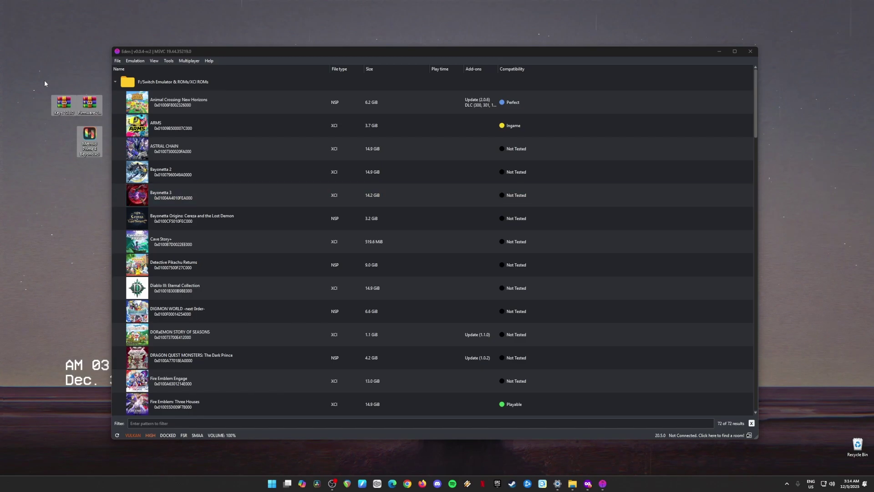
pyautogui.moveTo(44, 81); pyautogui.dragTo(102, 168)
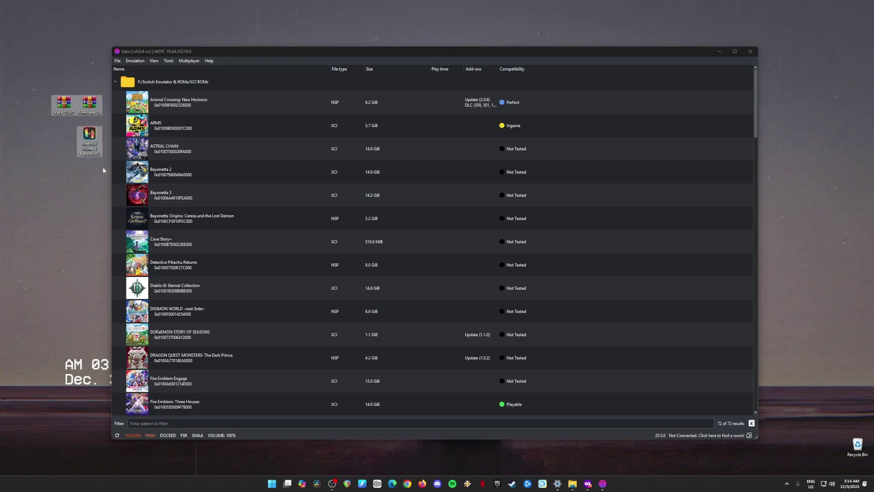
pyautogui.moveTo(46, 91); pyautogui.dragTo(98, 117)
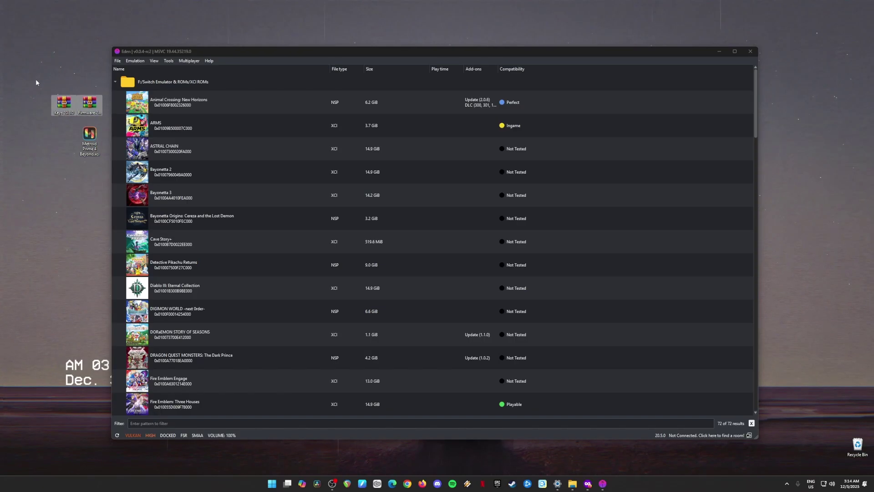
pyautogui.moveTo(36, 80); pyautogui.dragTo(98, 117)
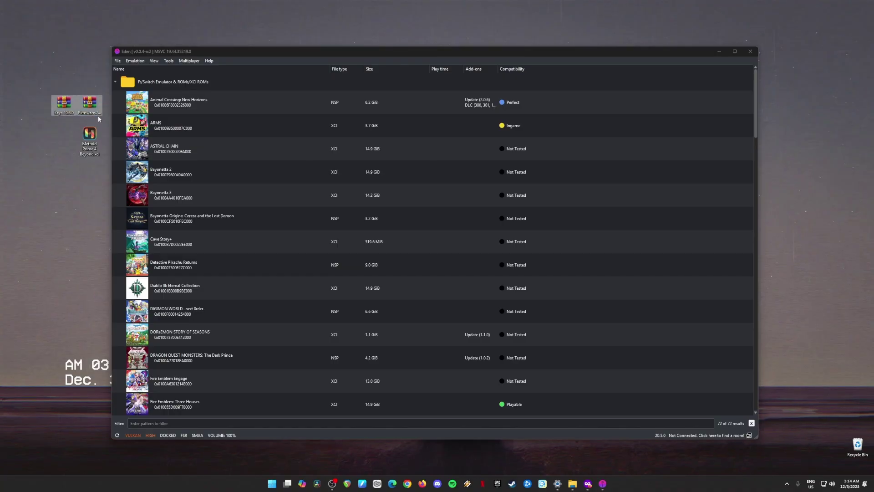
pyautogui.click(93, 143)
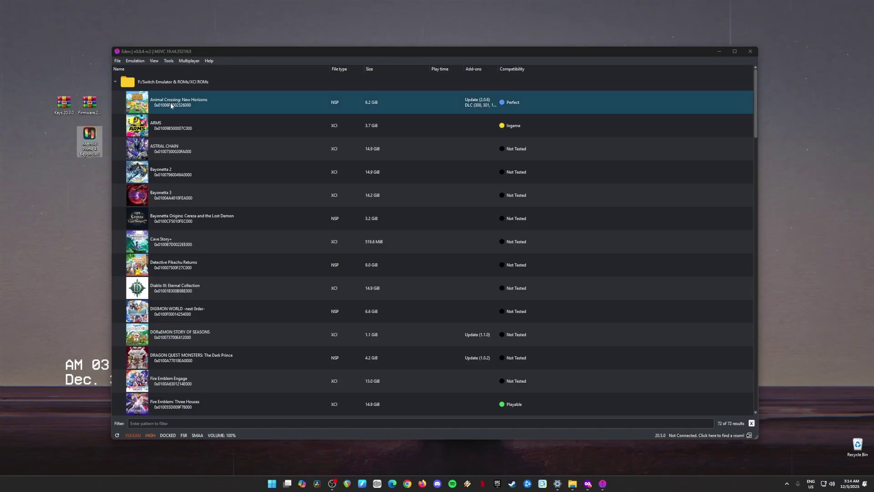
pyautogui.click(719, 52)
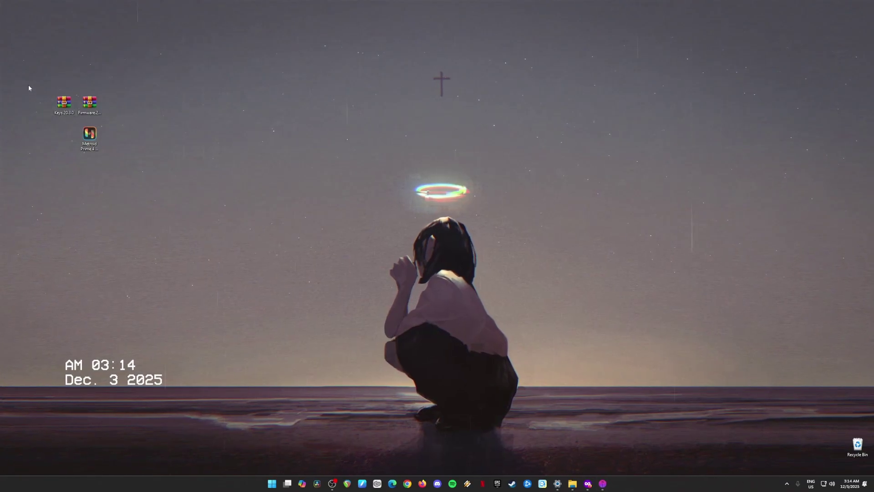
pyautogui.moveTo(32, 84); pyautogui.dragTo(109, 116)
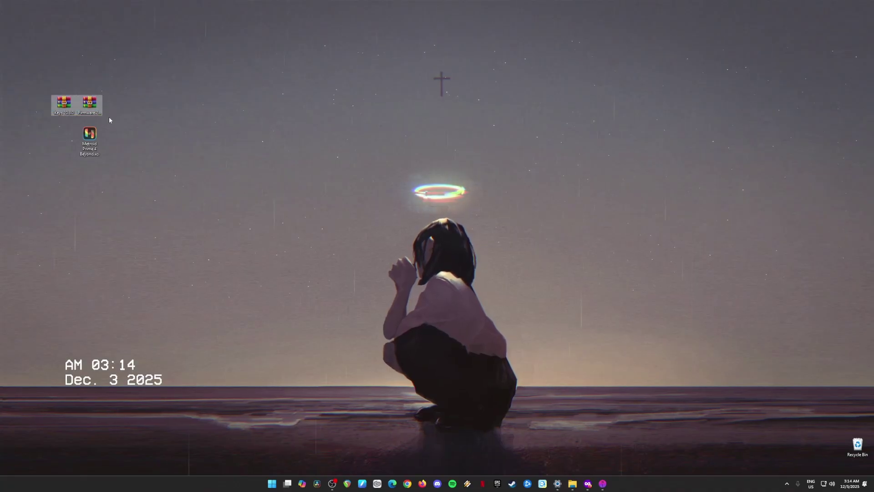
pyautogui.click(136, 150)
pyautogui.click(90, 140)
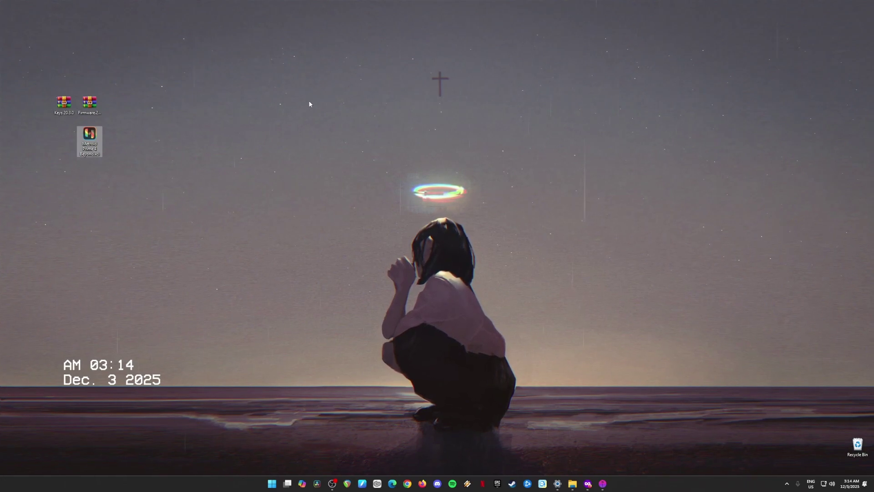
pyautogui.moveTo(173, 25); pyautogui.dragTo(680, 456)
pyautogui.moveTo(134, 83)
pyautogui.mouseDown()
pyautogui.moveTo(45, 182)
pyautogui.moveTo(48, 170)
pyautogui.mouseUp()
pyautogui.moveTo(42, 82)
pyautogui.mouseDown()
pyautogui.moveTo(118, 195)
pyautogui.moveTo(116, 181)
pyautogui.moveTo(127, 182)
pyautogui.moveTo(115, 165)
pyautogui.moveTo(125, 186)
pyautogui.moveTo(126, 180)
pyautogui.moveTo(42, 83)
pyautogui.mouseUp()
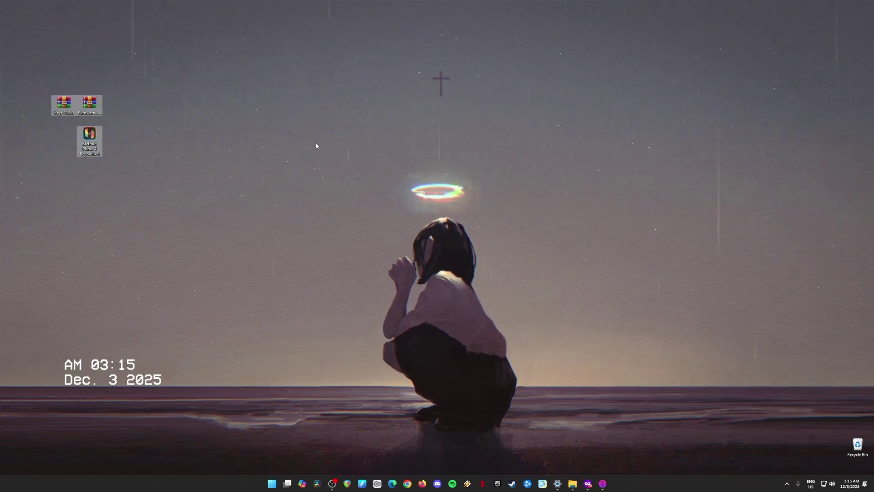
# Step: Return to the Eden window and install the firmware from the Firmware.20.5.0 zip in the Latest Keys & Firmware folder
pyautogui.click(604, 484)
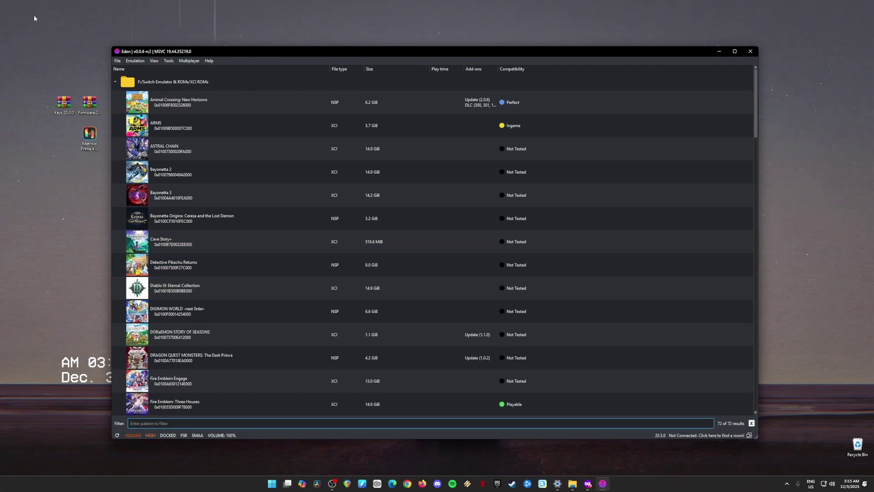
pyautogui.click(90, 107)
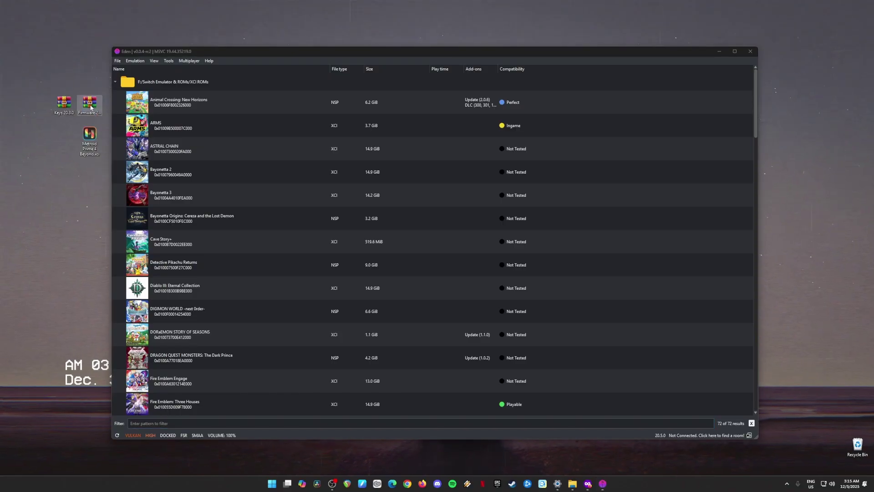
pyautogui.click(163, 55)
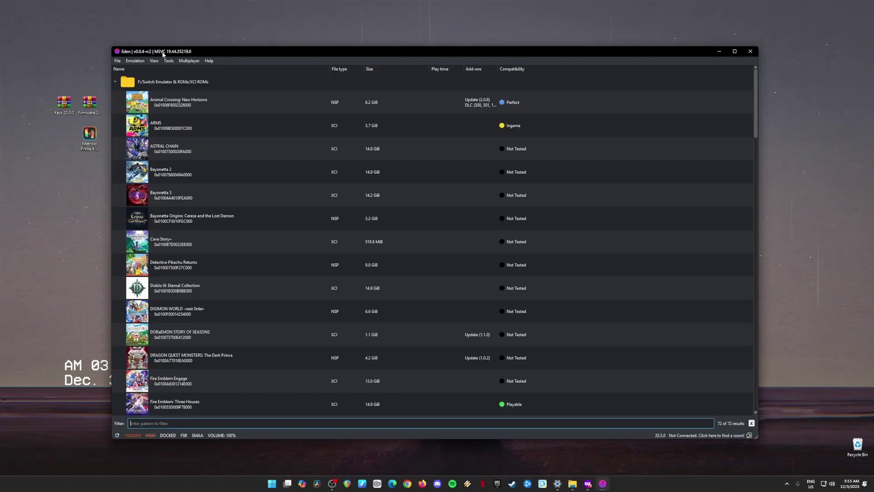
pyautogui.click(168, 60)
pyautogui.moveTo(186, 81)
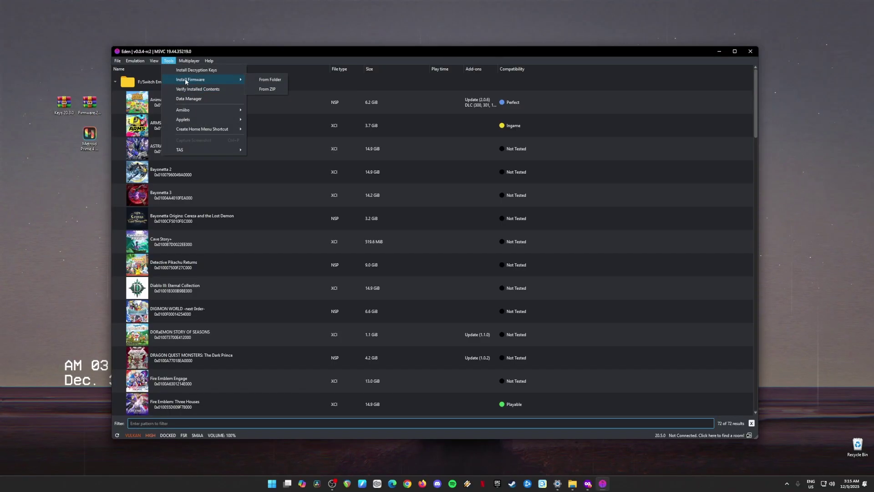
pyautogui.click(271, 89)
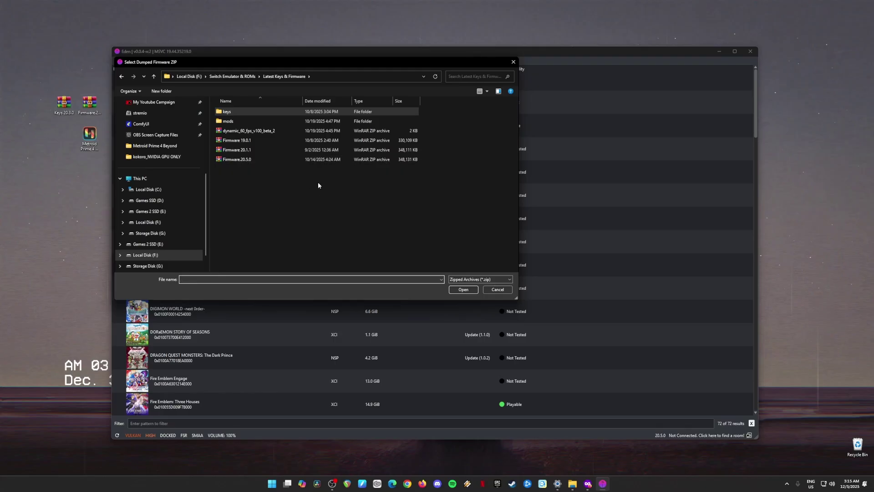
pyautogui.click(241, 160)
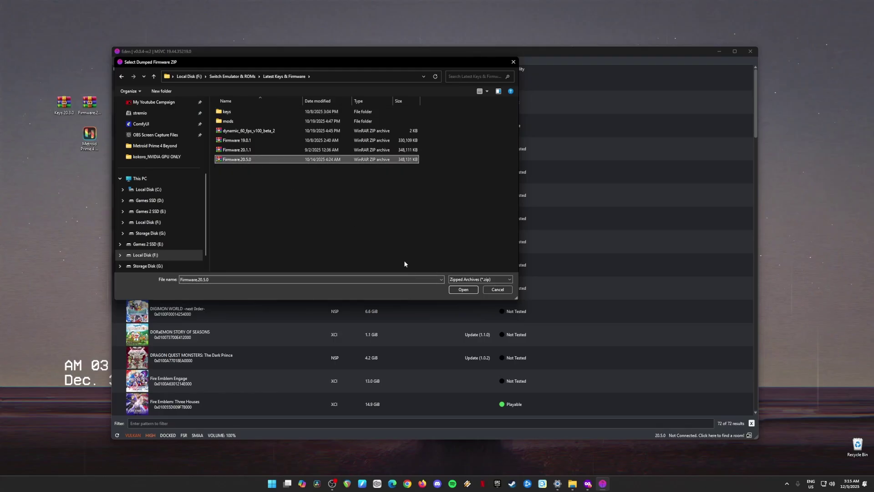
pyautogui.click(455, 289)
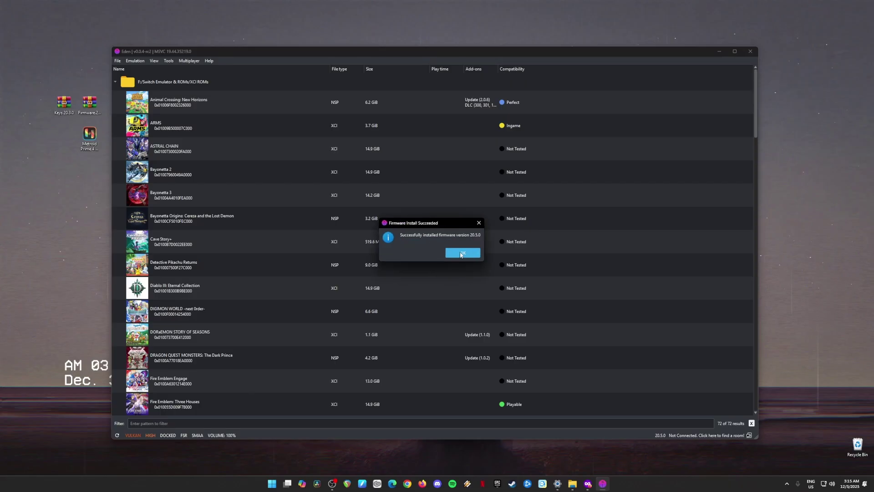
pyautogui.click(461, 254)
# Step: Start installing decryption keys and browse to the keys folder inside Latest Keys & Firmware
pyautogui.click(63, 97)
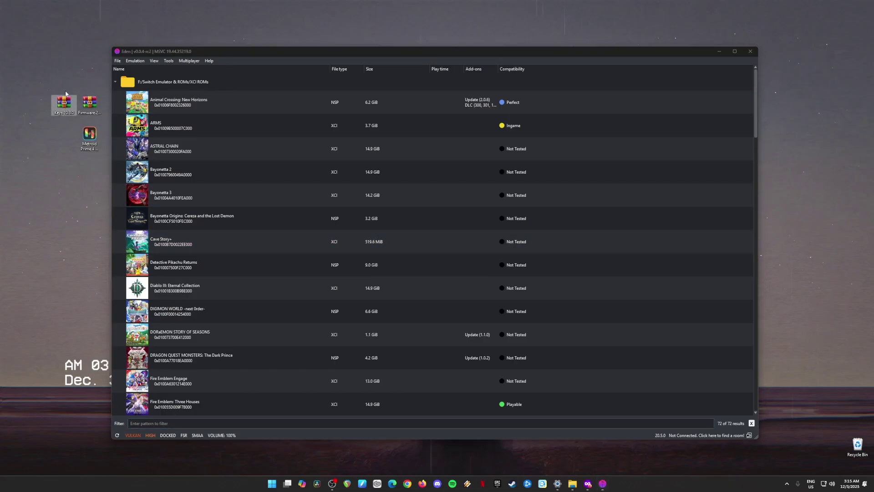
pyautogui.click(157, 52)
pyautogui.click(168, 63)
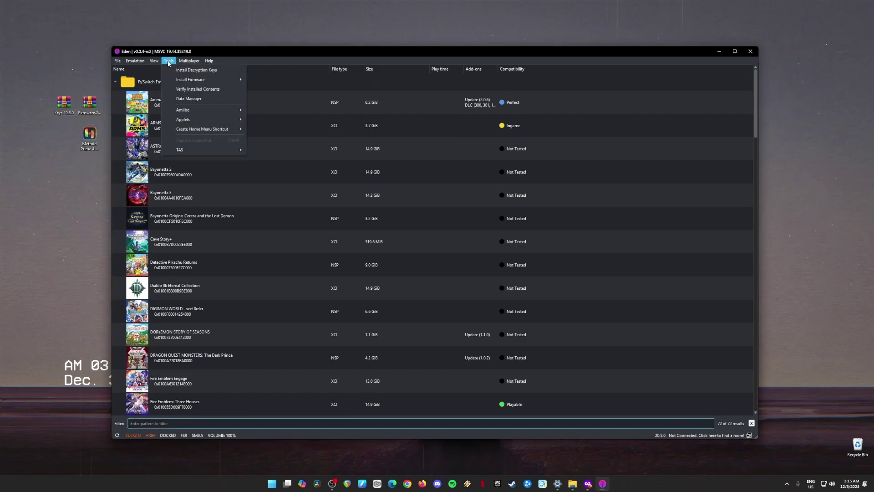
pyautogui.click(180, 71)
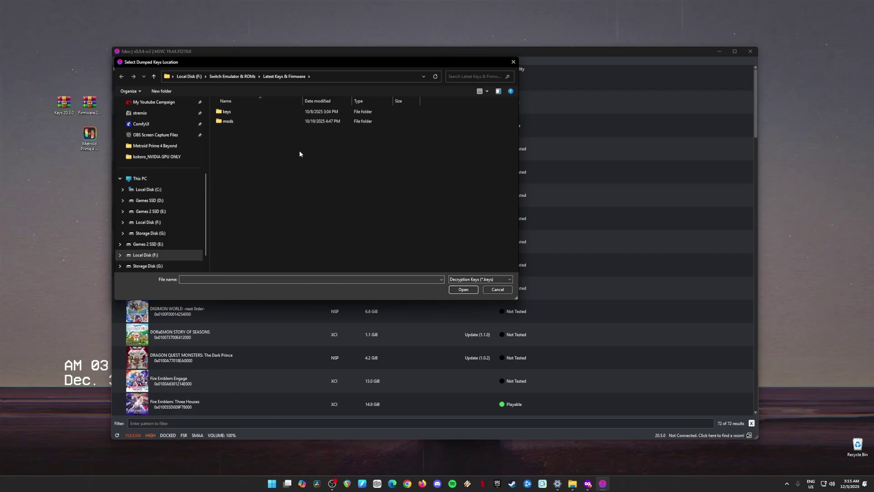
pyautogui.click(233, 113)
pyautogui.doubleClick(253, 114)
# Step: Copy prod.keys and title.keys from the Keys 20.3.0 archive on the desktop into the keys folder, replacing the existing files
pyautogui.doubleClick(63, 104)
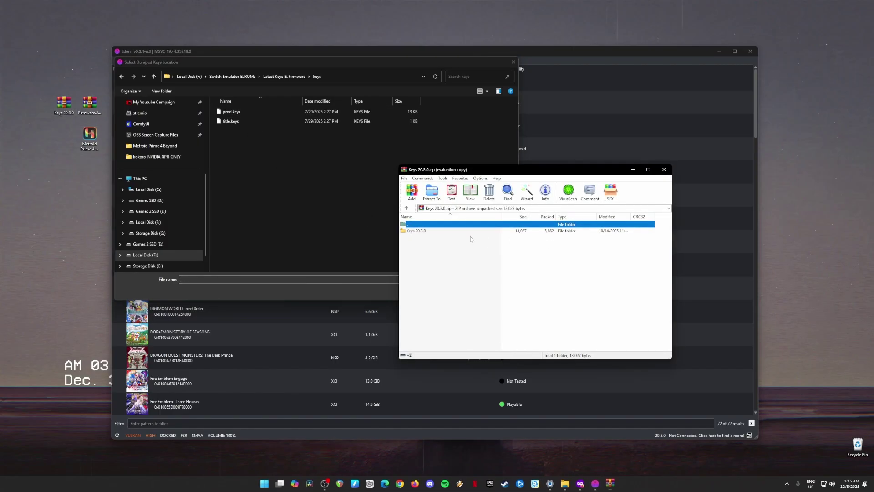
pyautogui.doubleClick(453, 231)
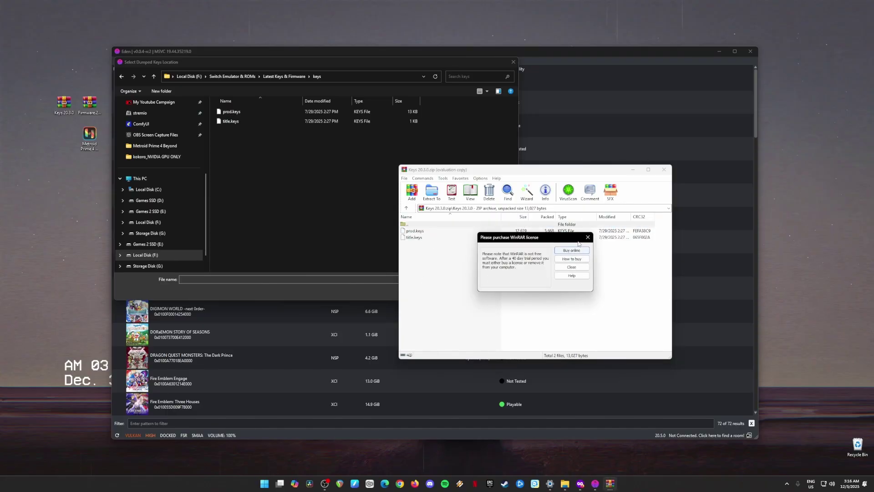
pyautogui.click(588, 237)
pyautogui.moveTo(445, 262); pyautogui.dragTo(287, 151)
pyautogui.click(201, 195)
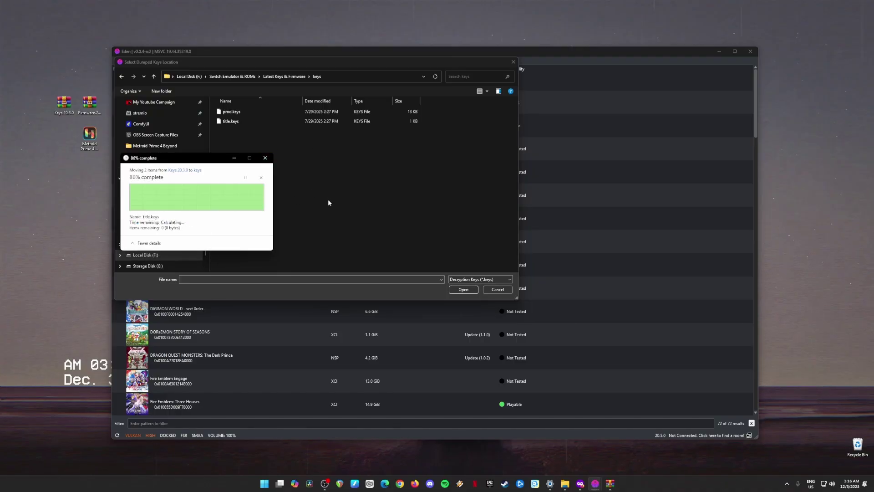
# Step: Install the decryption keys from prod.keys and dismiss the message
pyautogui.click(238, 114)
pyautogui.click(462, 289)
pyautogui.click(461, 256)
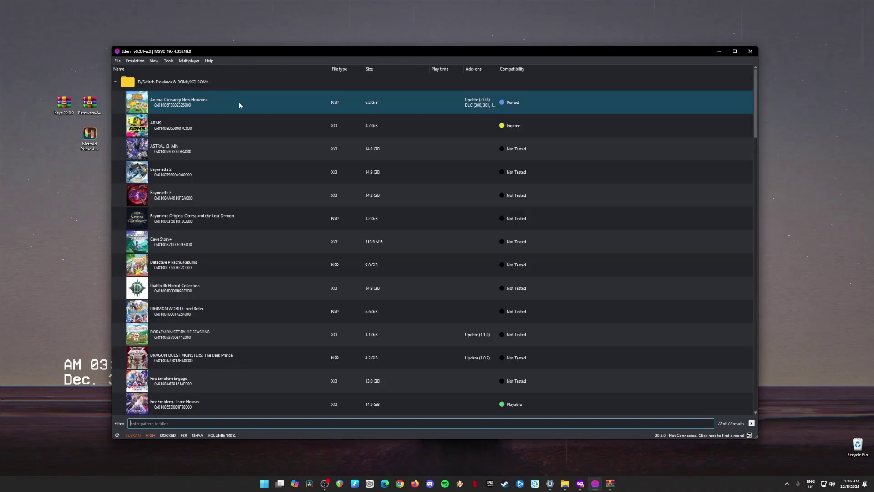
# Step: Run the decryption key installation again with title.keys and dismiss the message
pyautogui.click(169, 61)
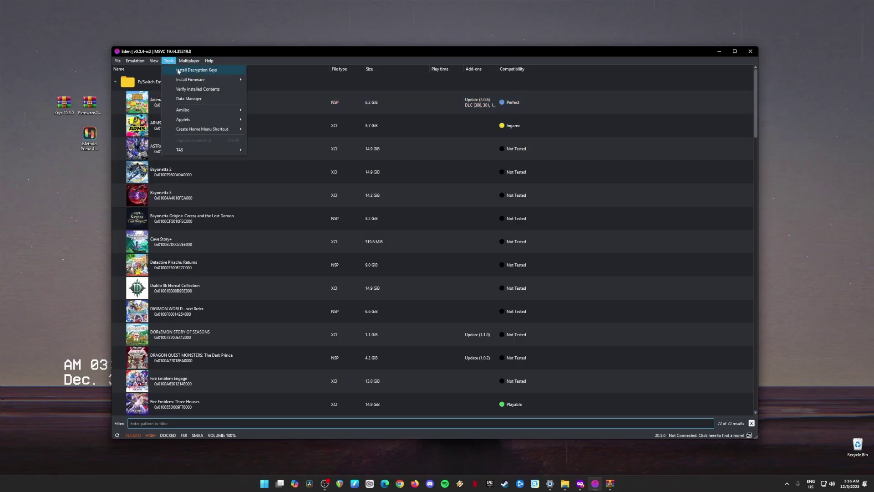
pyautogui.click(178, 71)
pyautogui.click(236, 121)
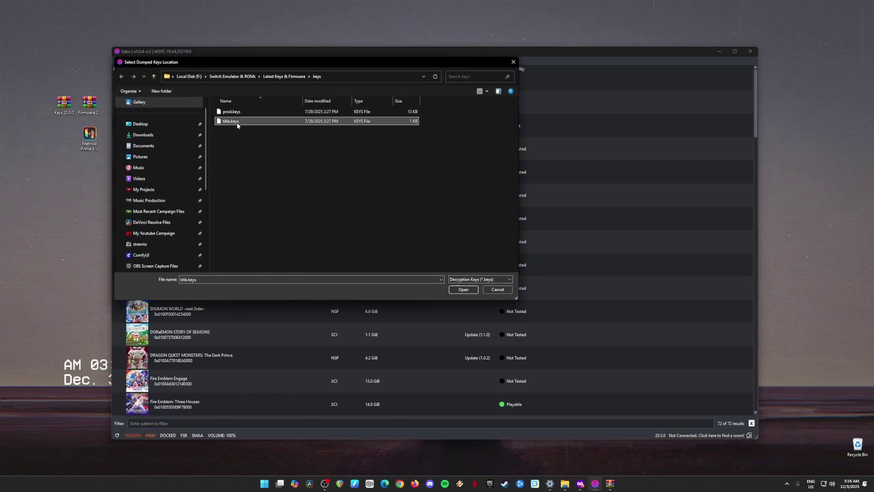
pyautogui.click(464, 290)
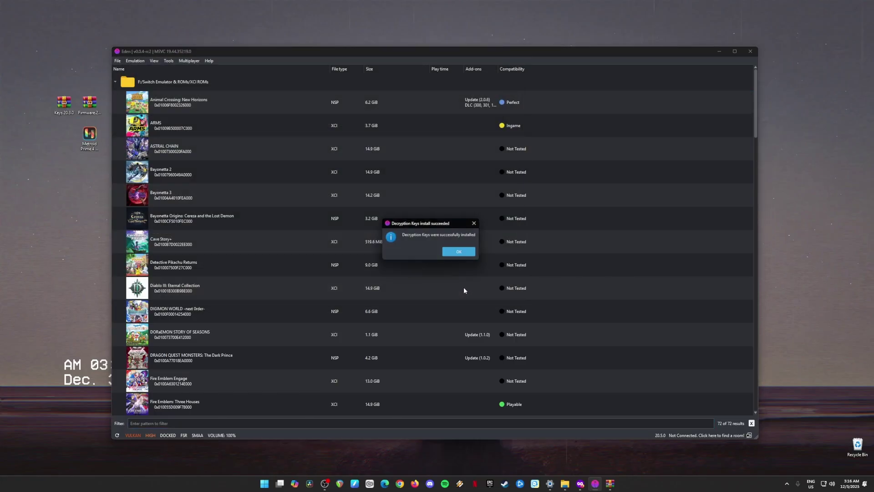
pyautogui.click(459, 252)
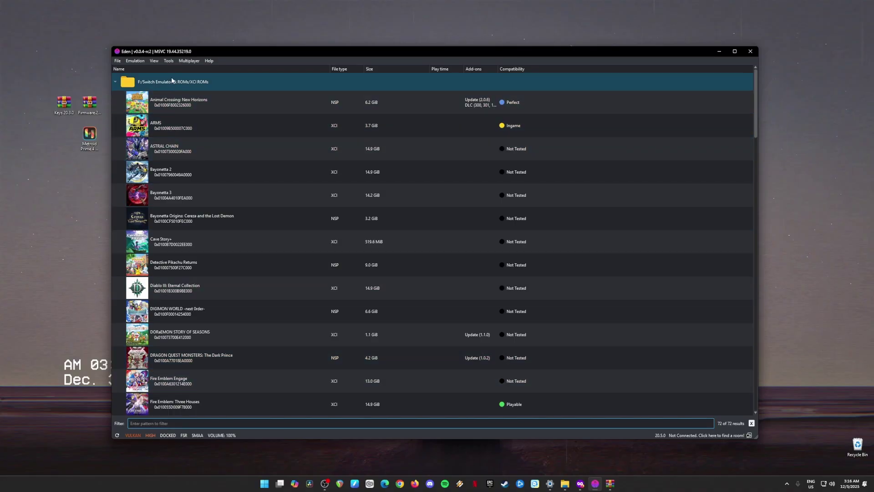
pyautogui.click(89, 137)
pyautogui.click(43, 167)
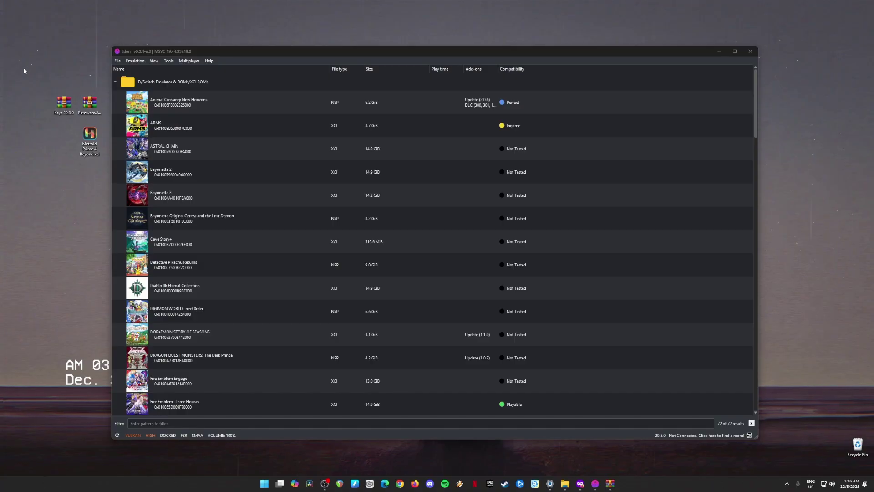
pyautogui.click(124, 51)
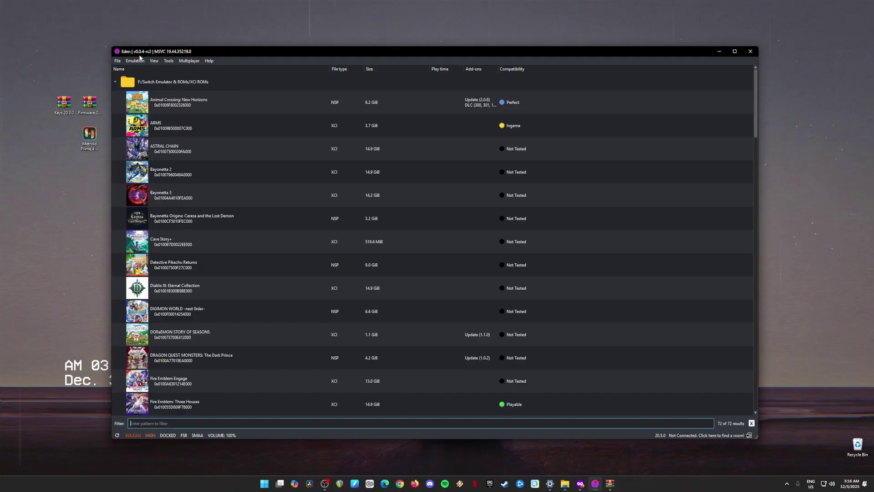
# Step: Open the emulator configuration and keep the confirmation before stopping emulation at Always ask (Default)
pyautogui.click(136, 61)
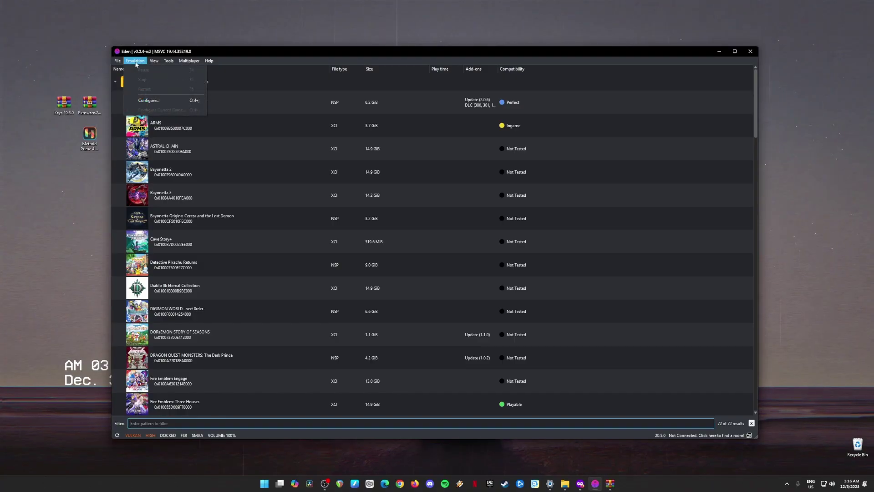
pyautogui.click(165, 101)
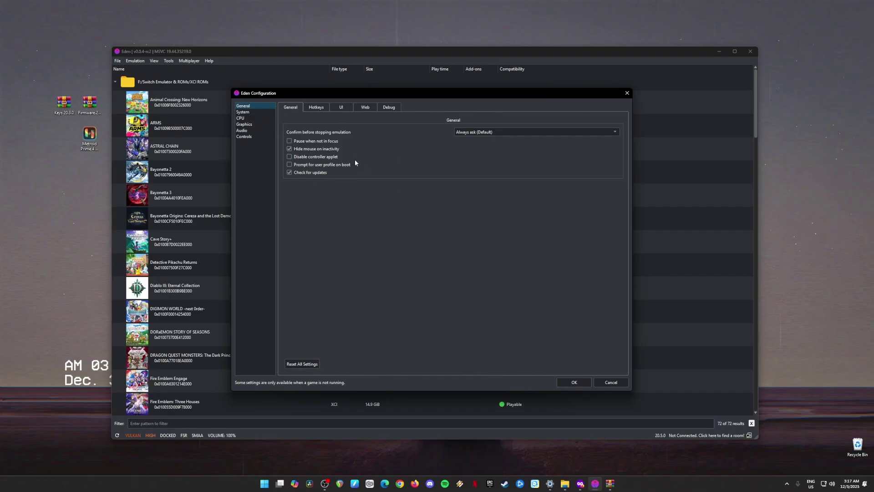
pyautogui.click(491, 132)
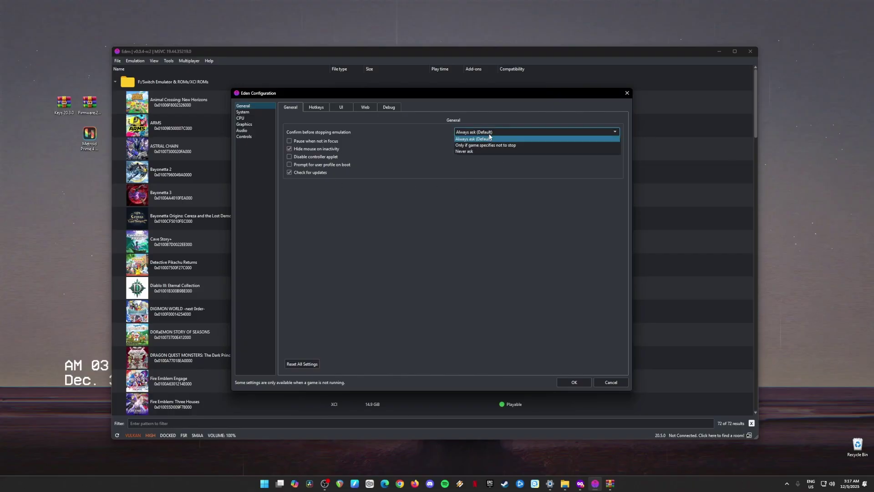
pyautogui.click(475, 139)
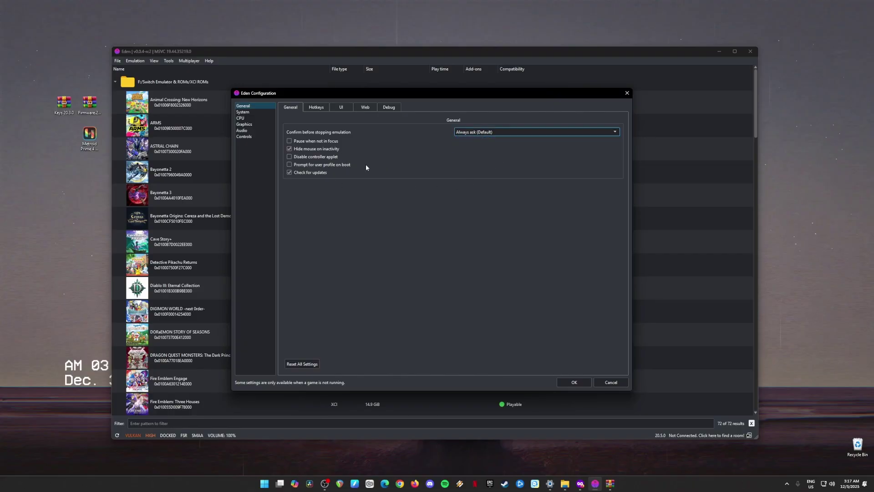
# Step: Review the System settings, including device name, speed limit and memory layout choices, and the CPU accuracy settings
pyautogui.click(245, 113)
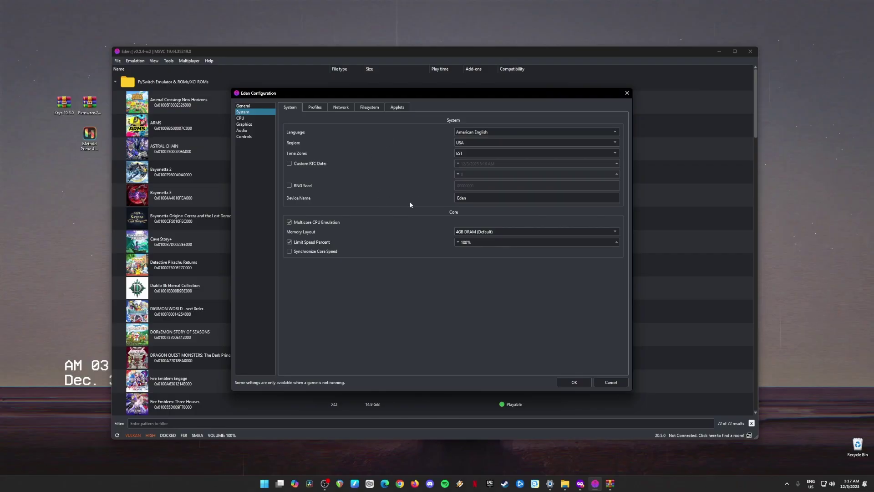
pyautogui.click(477, 199)
pyautogui.moveTo(474, 242); pyautogui.dragTo(457, 242)
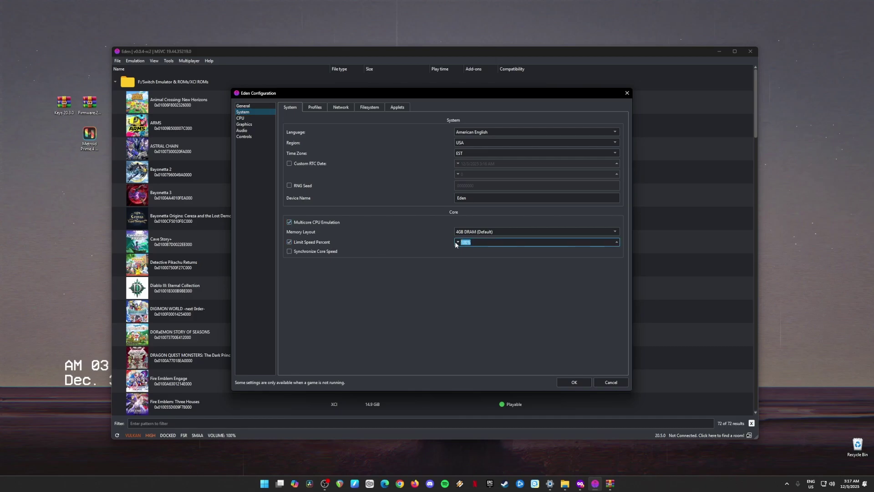
pyautogui.click(501, 232)
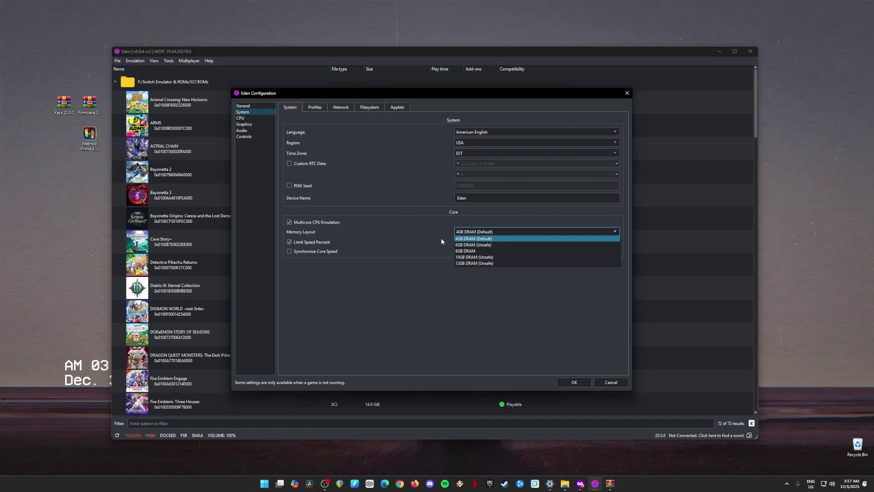
pyautogui.click(412, 235)
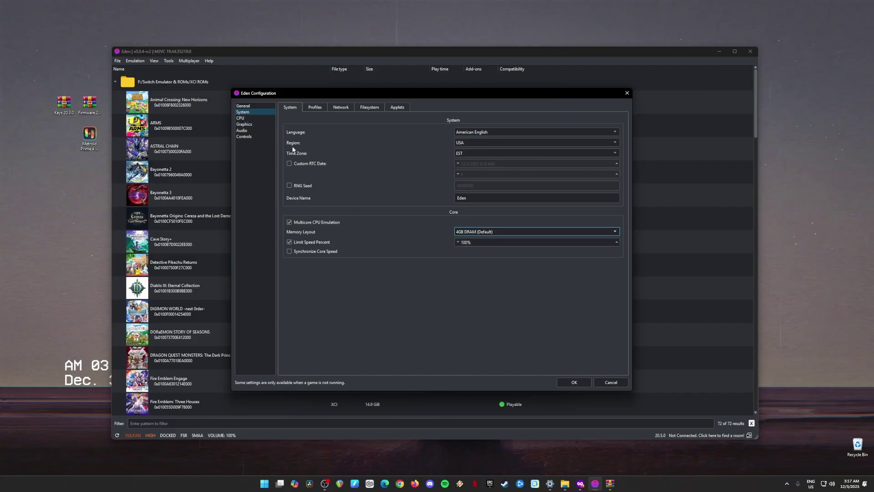
pyautogui.click(248, 120)
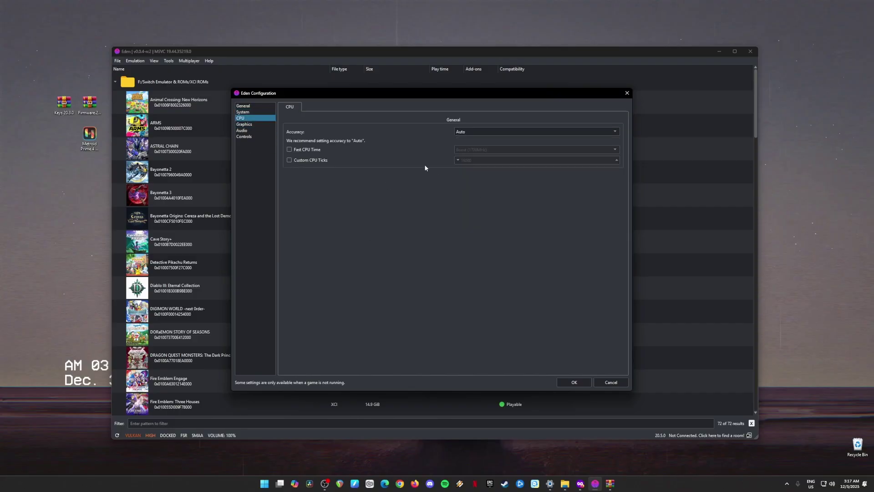
# Step: Choose Vulkan as the graphics API and keep the NVIDIA GeForce RTX 4070 SUPER as the device
pyautogui.click(245, 125)
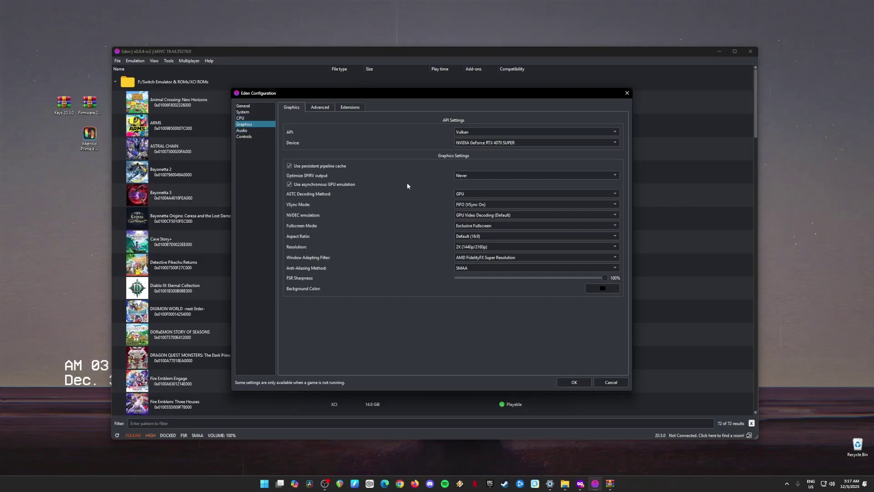
pyautogui.moveTo(382, 267)
pyautogui.click(503, 134)
pyautogui.click(469, 138)
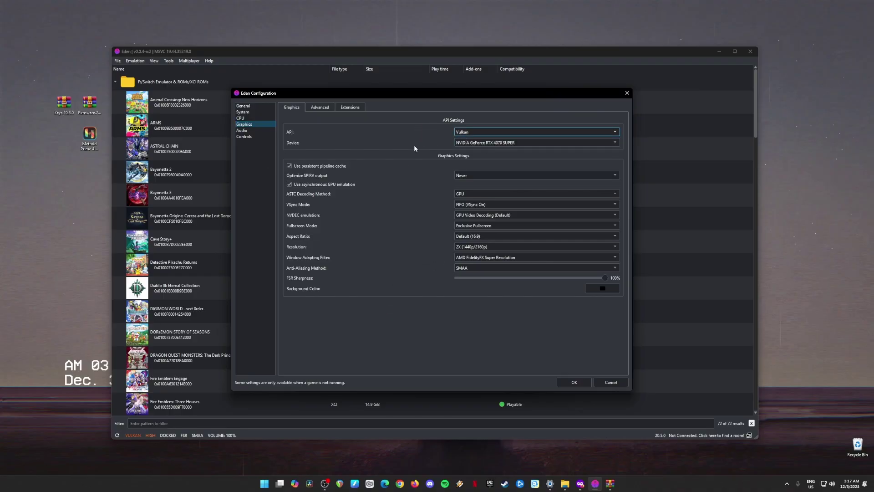
pyautogui.click(491, 144)
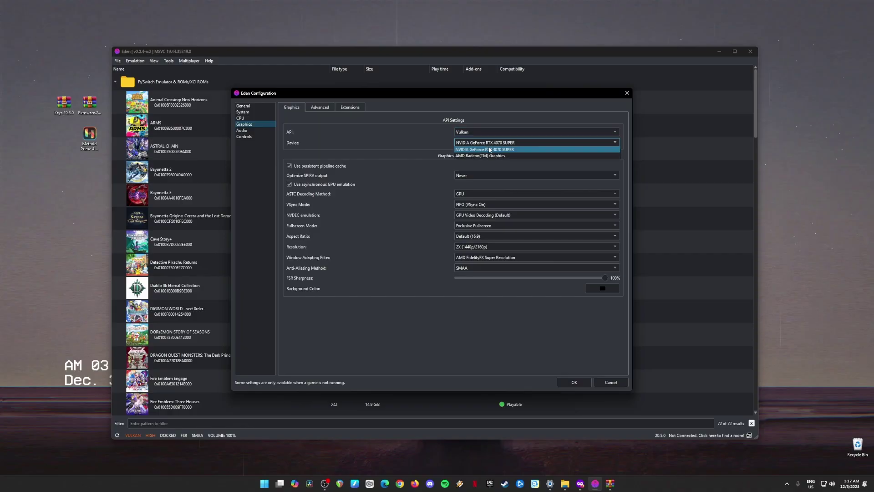
pyautogui.click(405, 168)
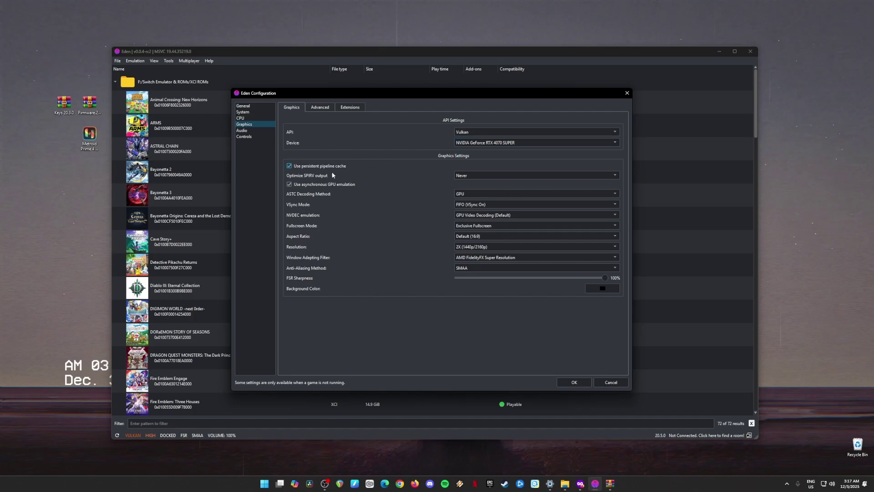
# Step: Review the asynchronous GPU emulation option, the resolution choices and the advanced graphics settings
pyautogui.click(290, 184)
pyautogui.click(492, 251)
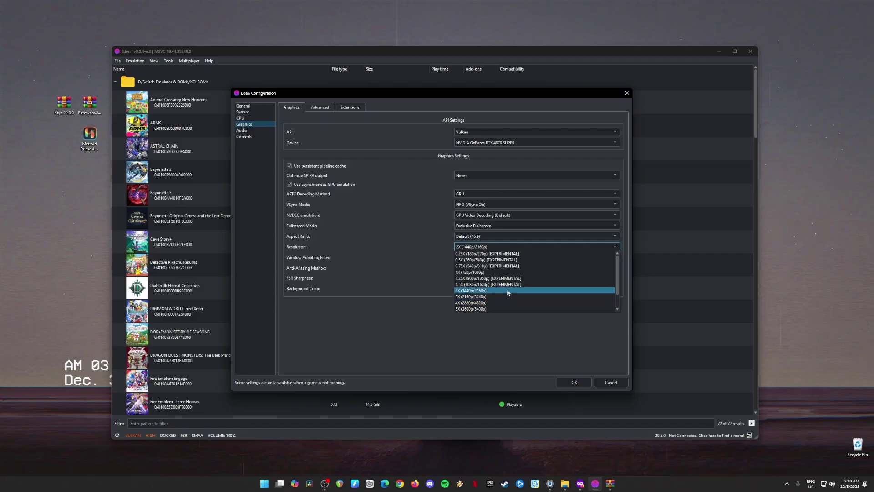
pyautogui.click(401, 273)
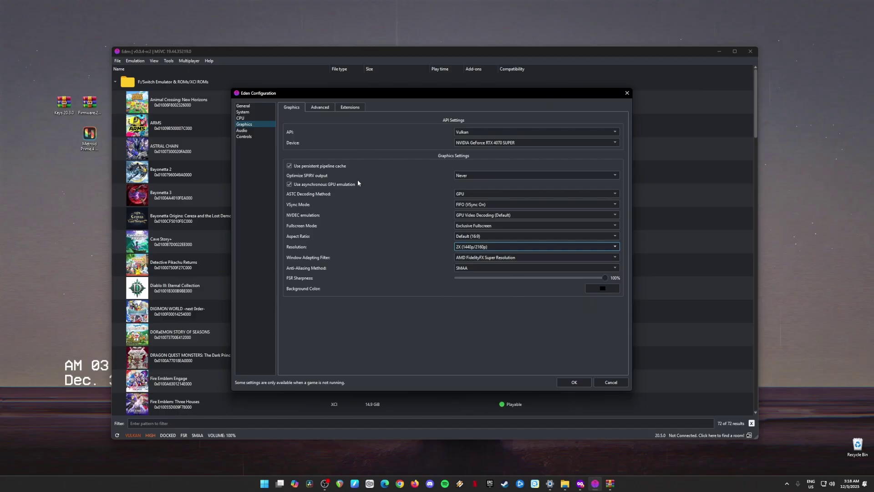
pyautogui.click(317, 107)
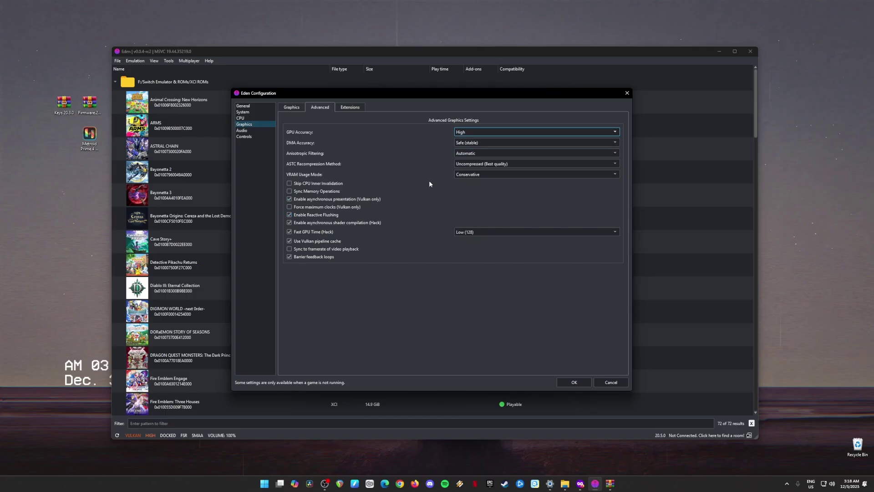
# Step: Check the audio settings, keep Pro Controller as Player 1's controller type and save the configuration
pyautogui.click(258, 131)
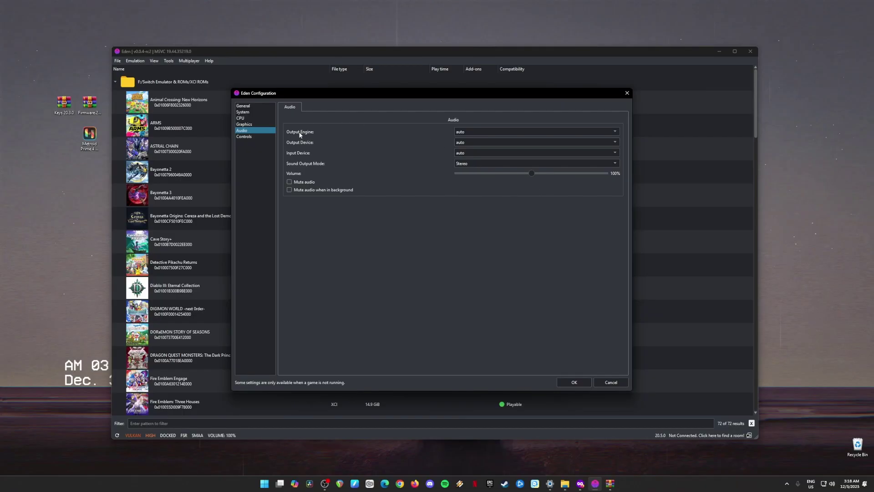
pyautogui.click(255, 137)
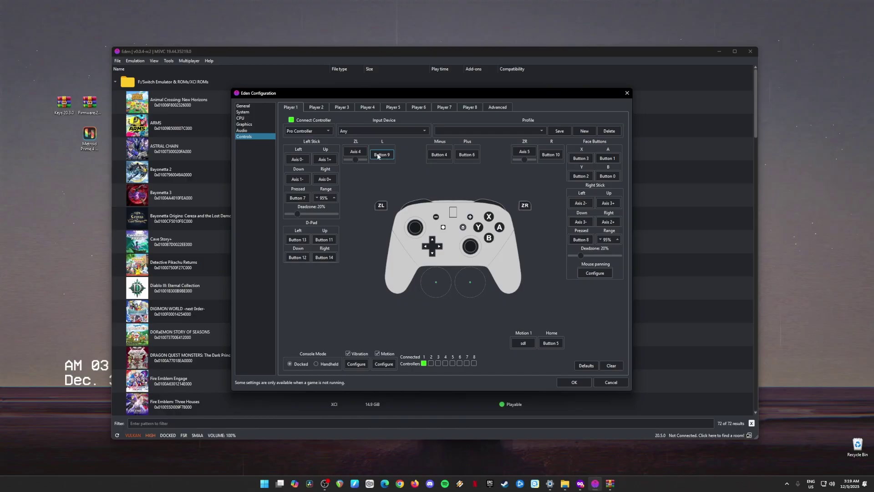
pyautogui.click(303, 131)
pyautogui.click(308, 139)
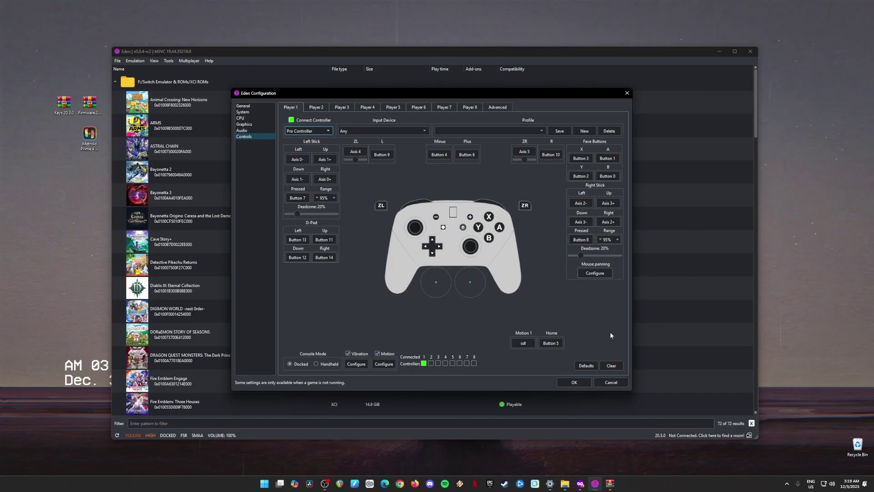
pyautogui.click(577, 382)
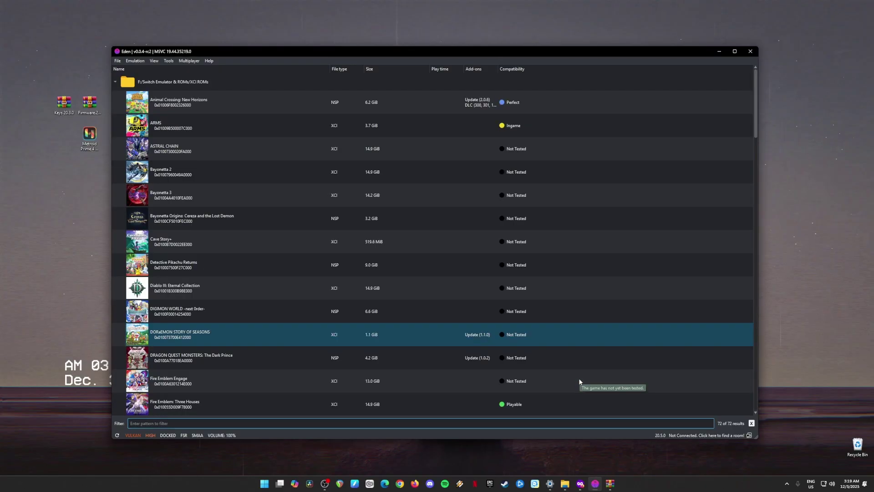
pyautogui.moveTo(46, 84); pyautogui.dragTo(102, 182)
pyautogui.click(97, 209)
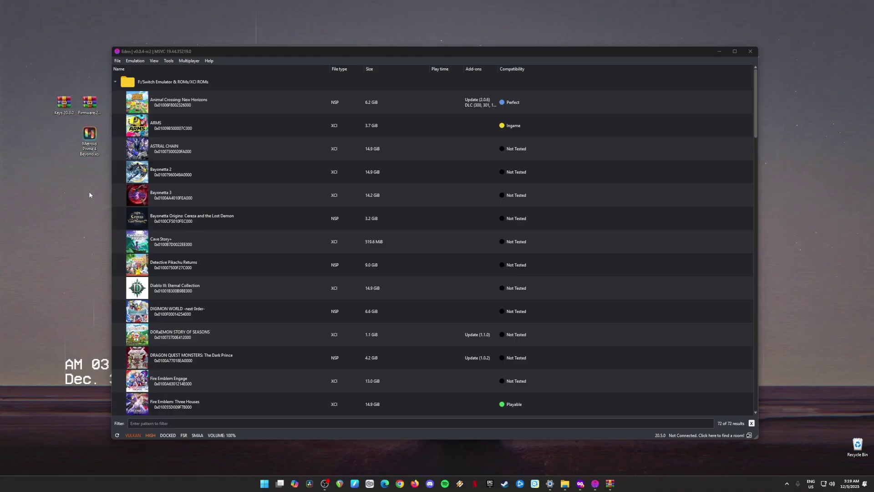
pyautogui.click(87, 149)
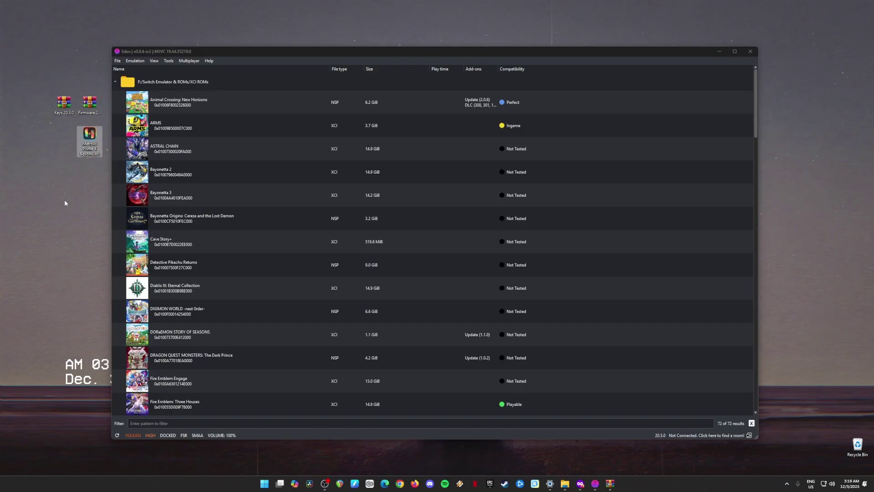
pyautogui.moveTo(59, 116); pyautogui.dragTo(89, 226)
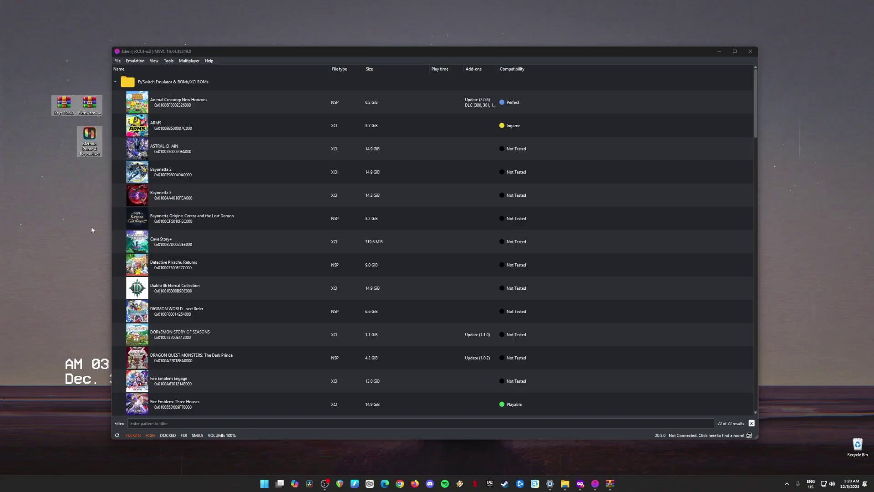
# Step: Clear the desktop by minimizing the emulator and closing the Keys 20.3.0.zip archive window
pyautogui.click(719, 51)
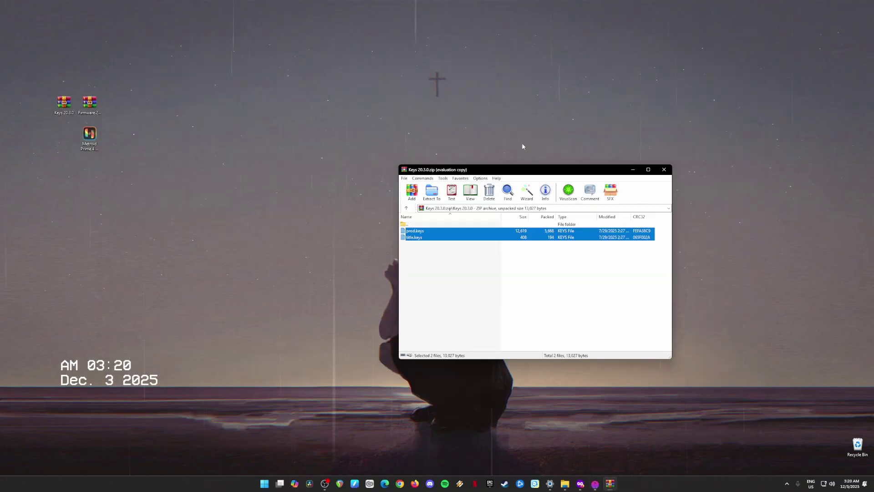
pyautogui.click(664, 169)
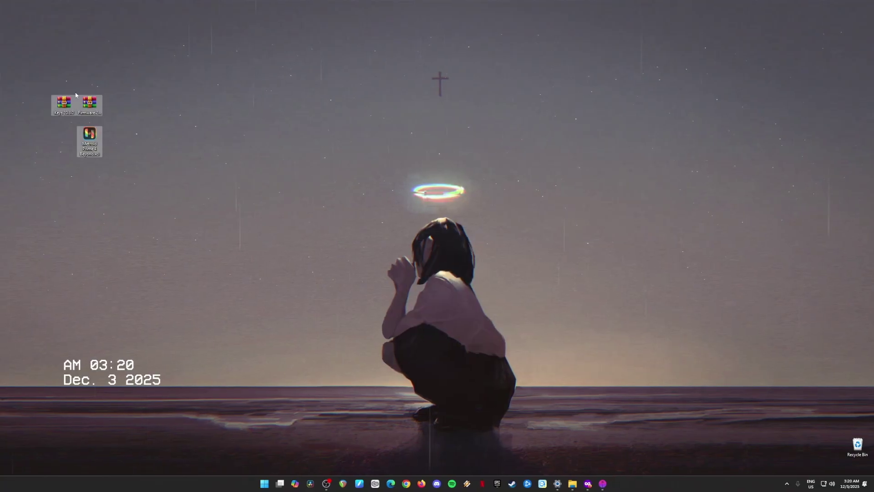
pyautogui.moveTo(155, 73); pyautogui.dragTo(103, 164)
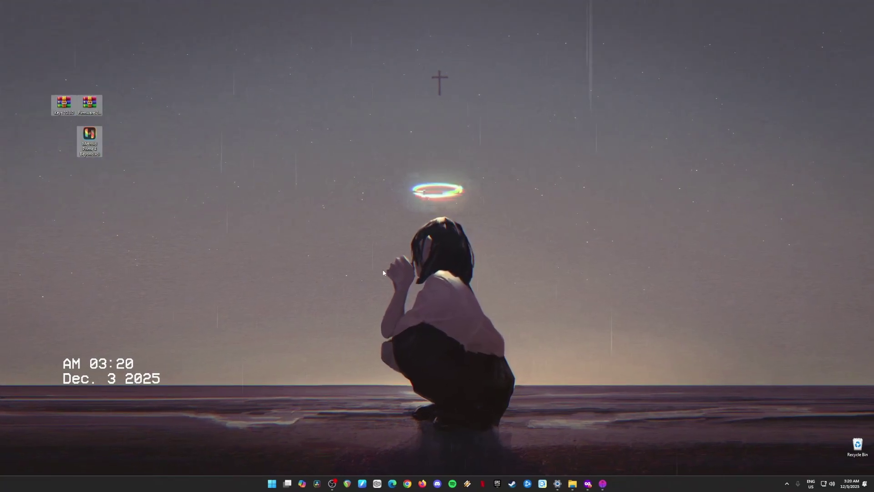